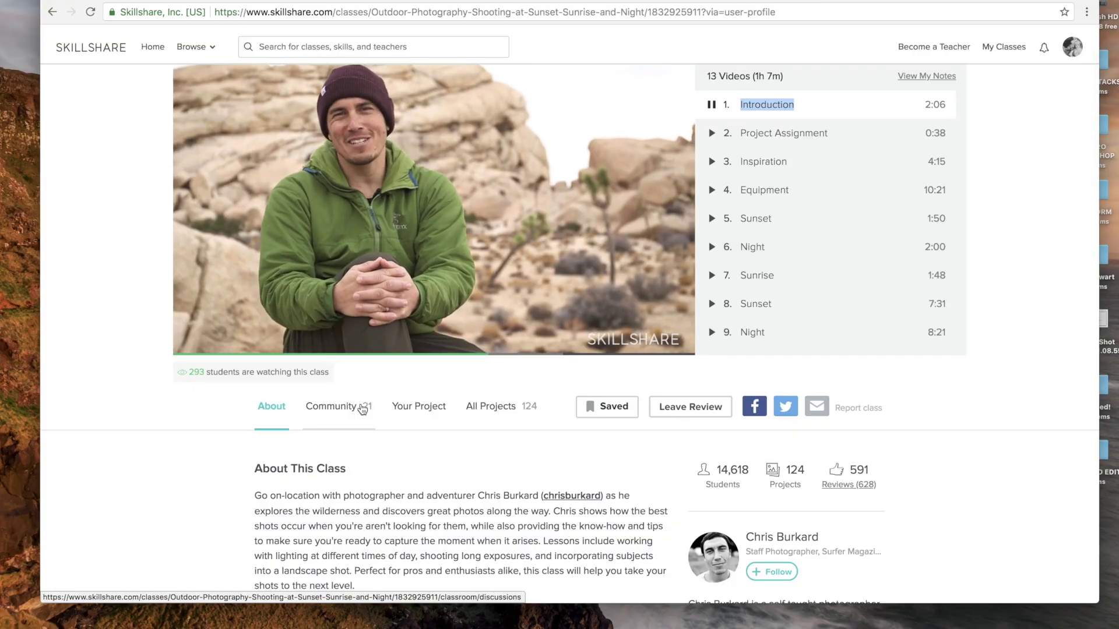
- Scroll down to Related Classes and open the Photographing Place class
scroll(362, 410, "down", 4)
scroll(362, 409, "down", 8)
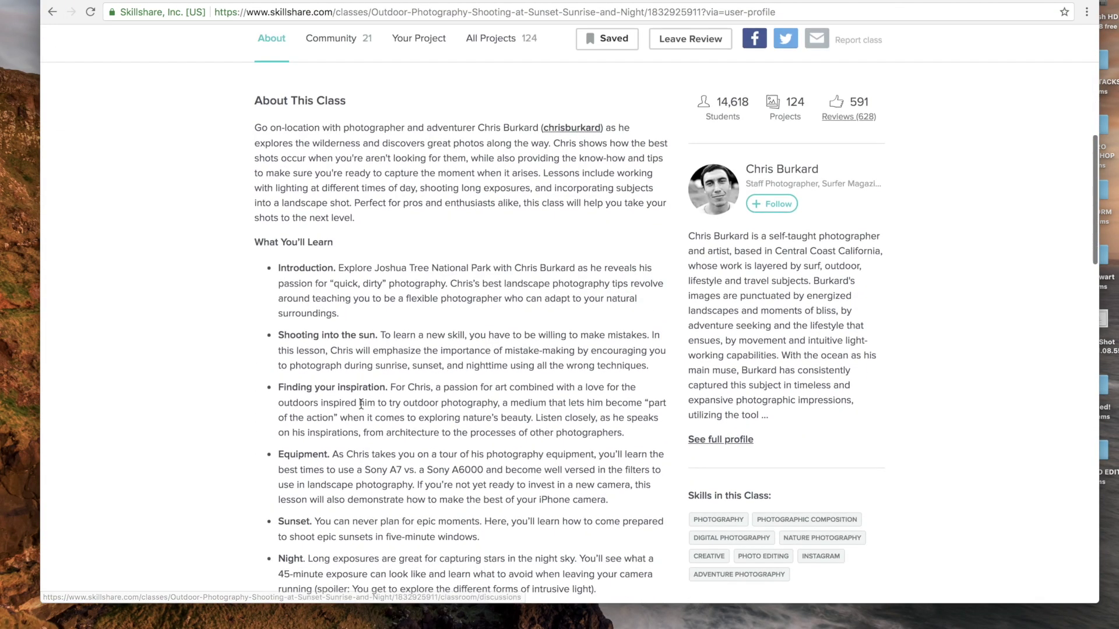
scroll(361, 403, "down", 9)
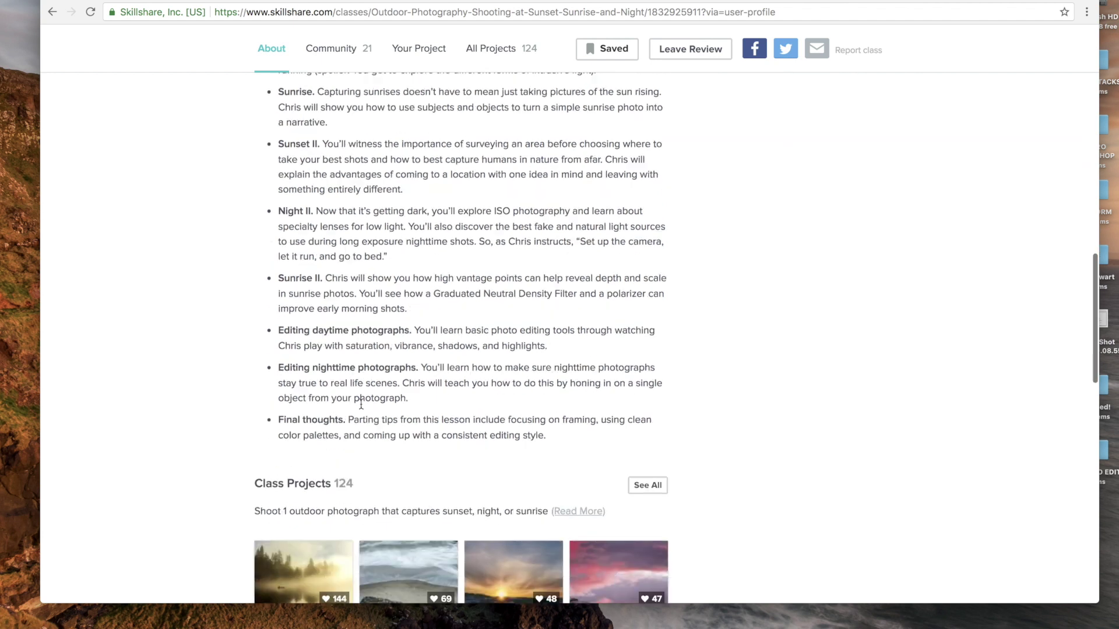
scroll(361, 404, "down", 9)
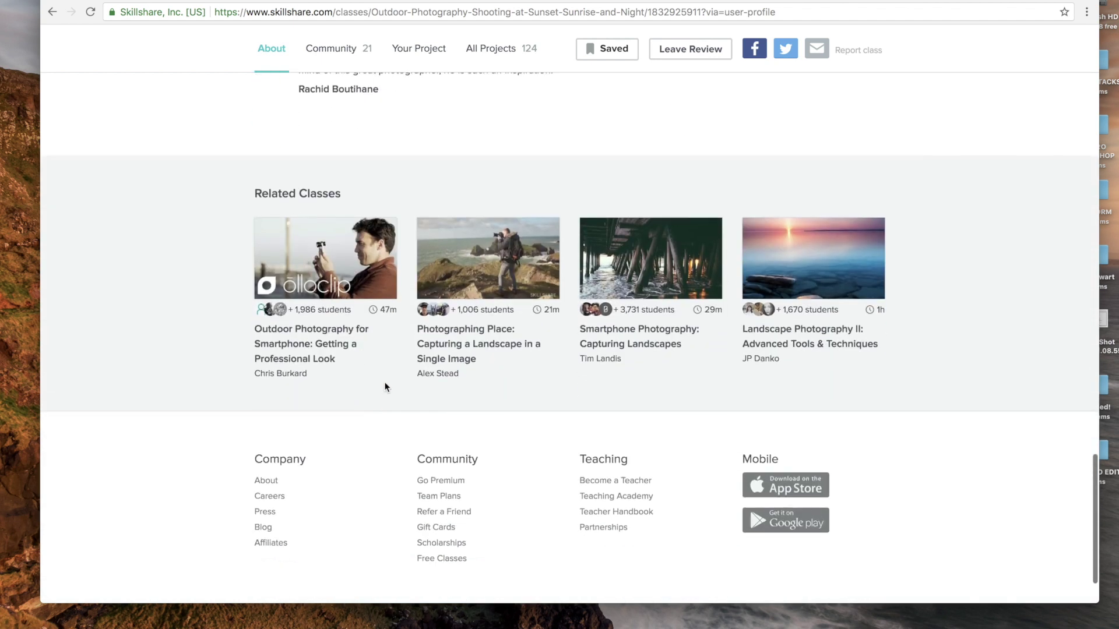
left_click(500, 255)
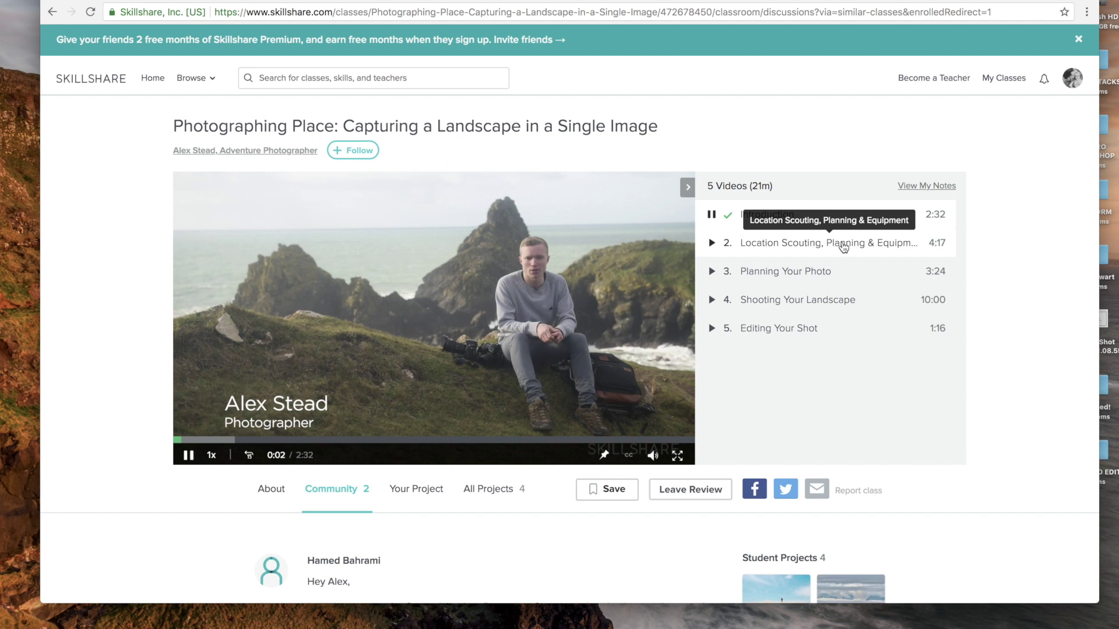
- Load lesson 2, Location Scouting, Planning & Equipment, and play its video
double_click(843, 244)
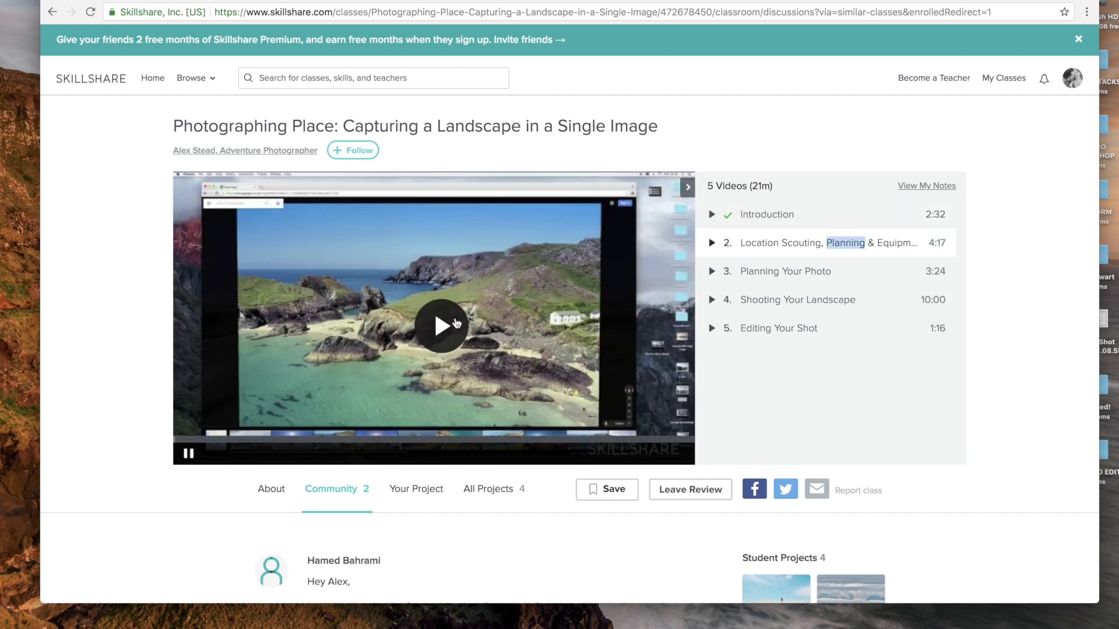
left_click(455, 325)
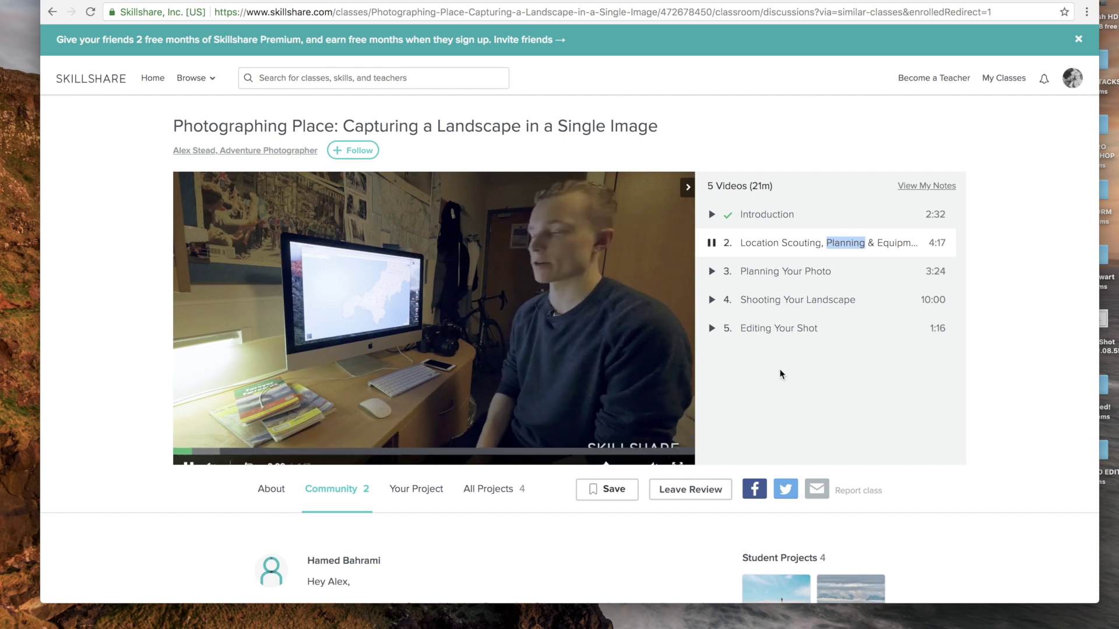
scroll(782, 373, "down", 3)
scroll(782, 374, "down", 5)
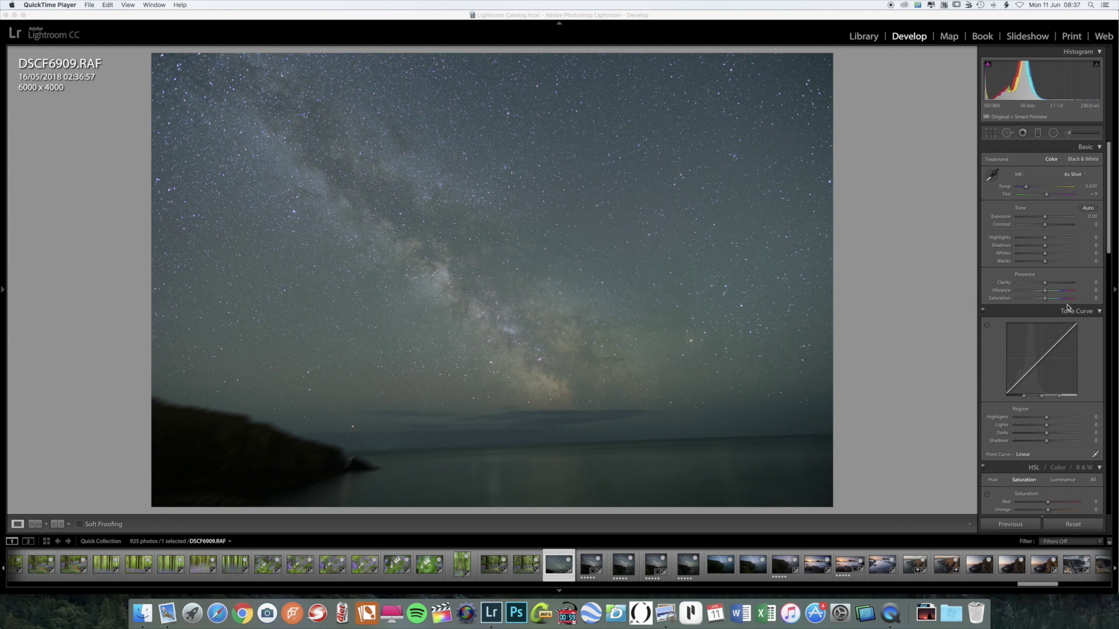
scroll(1070, 326, "down", 2)
scroll(1071, 331, "down", 15)
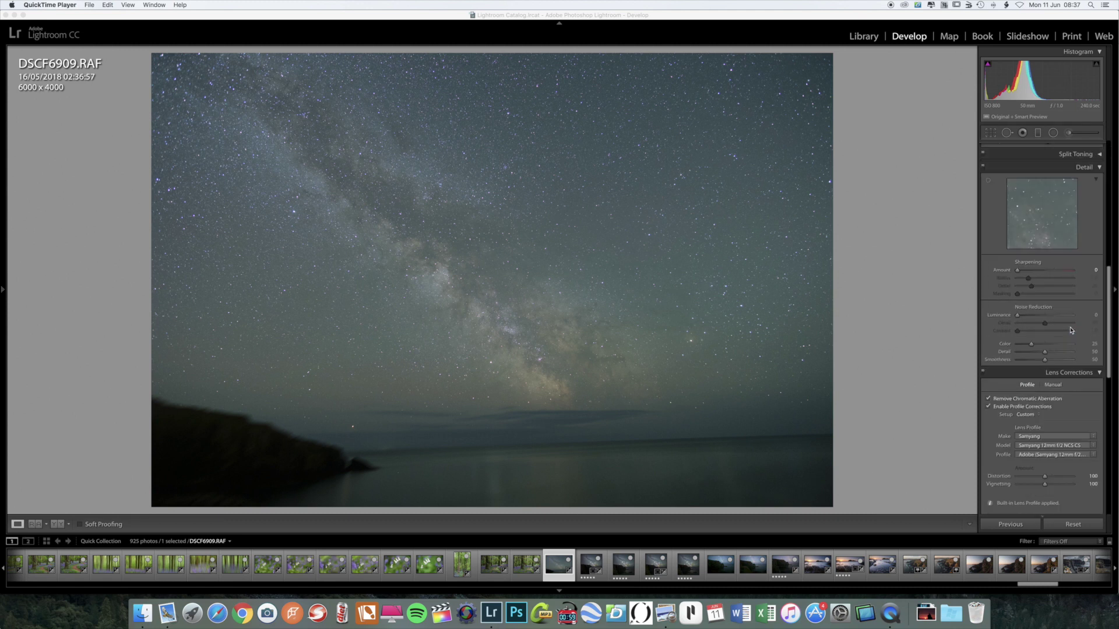
scroll(1070, 330, "up", 15)
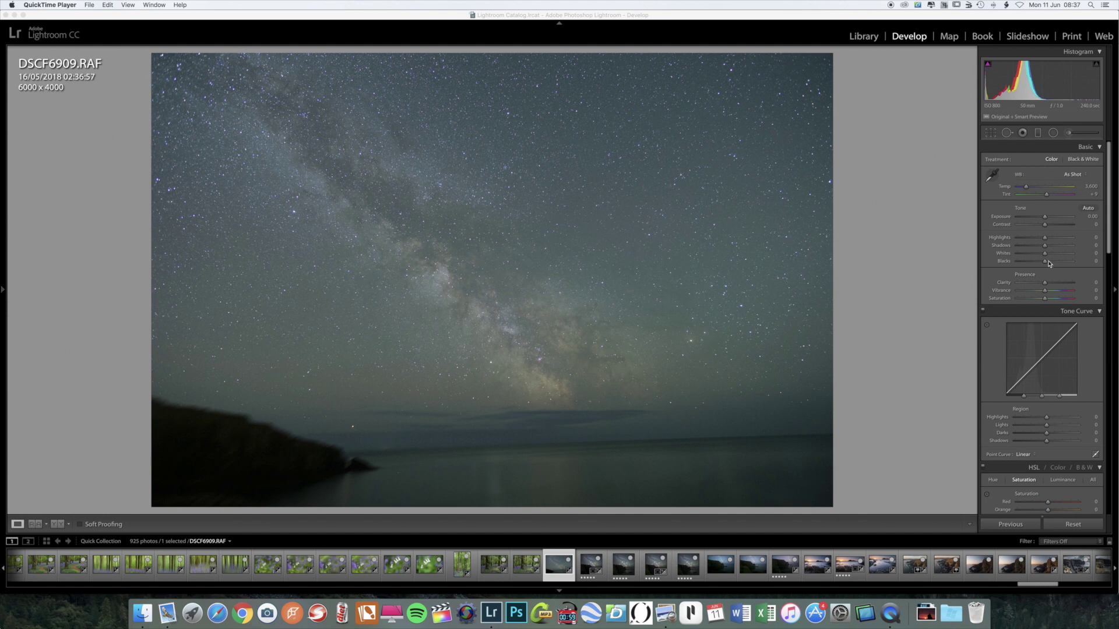
scroll(1046, 300, "down", 15)
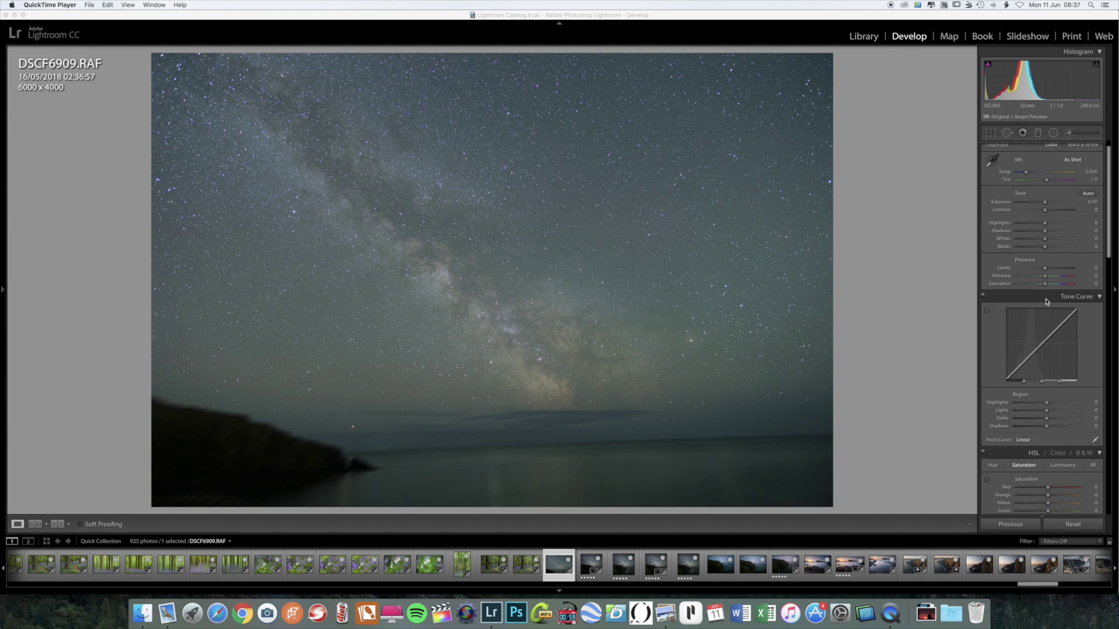
scroll(1048, 285, "up", 5)
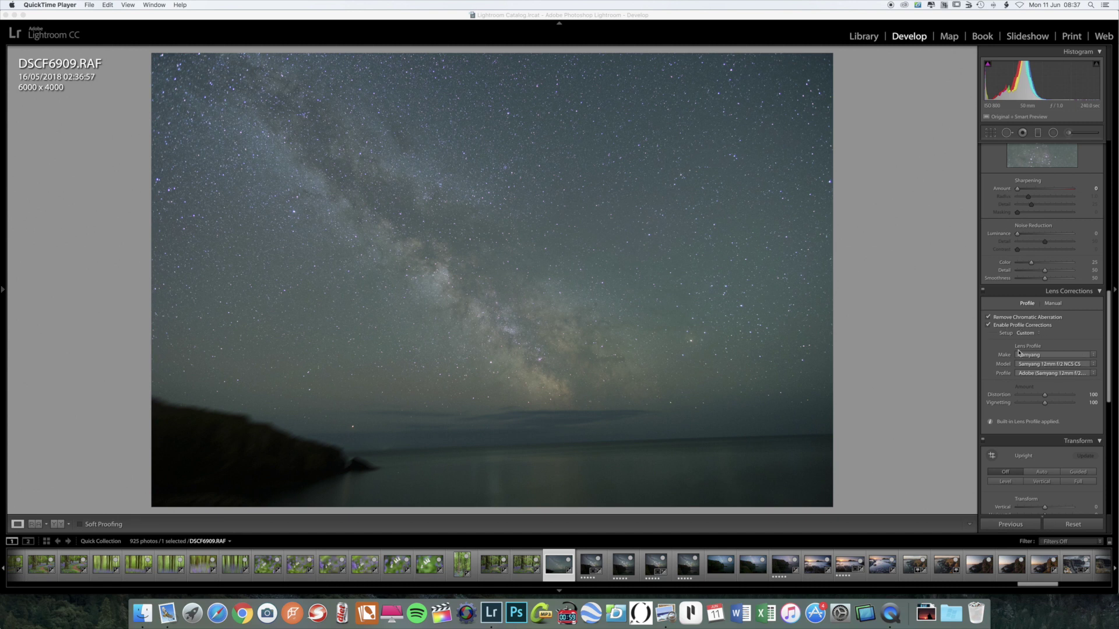
left_click(989, 327)
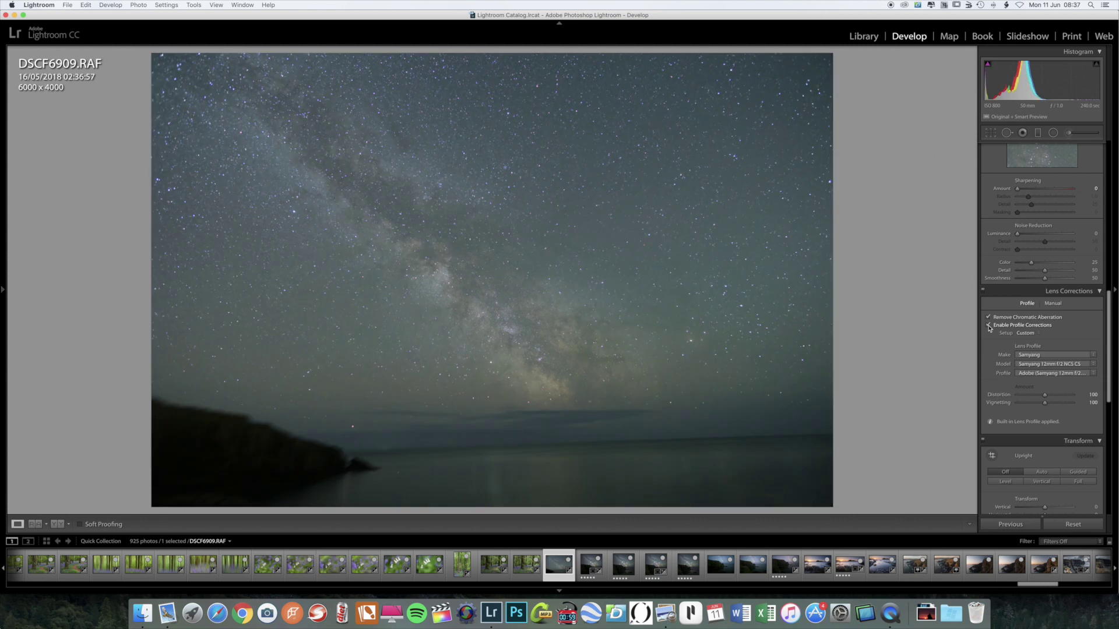
left_click(989, 326)
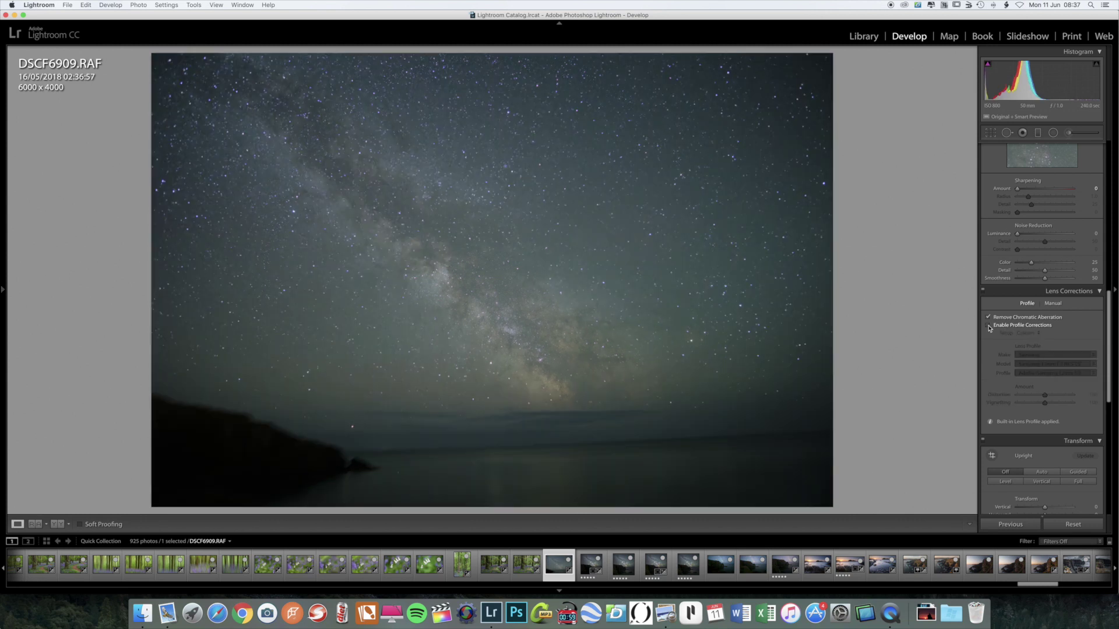
left_click(989, 326)
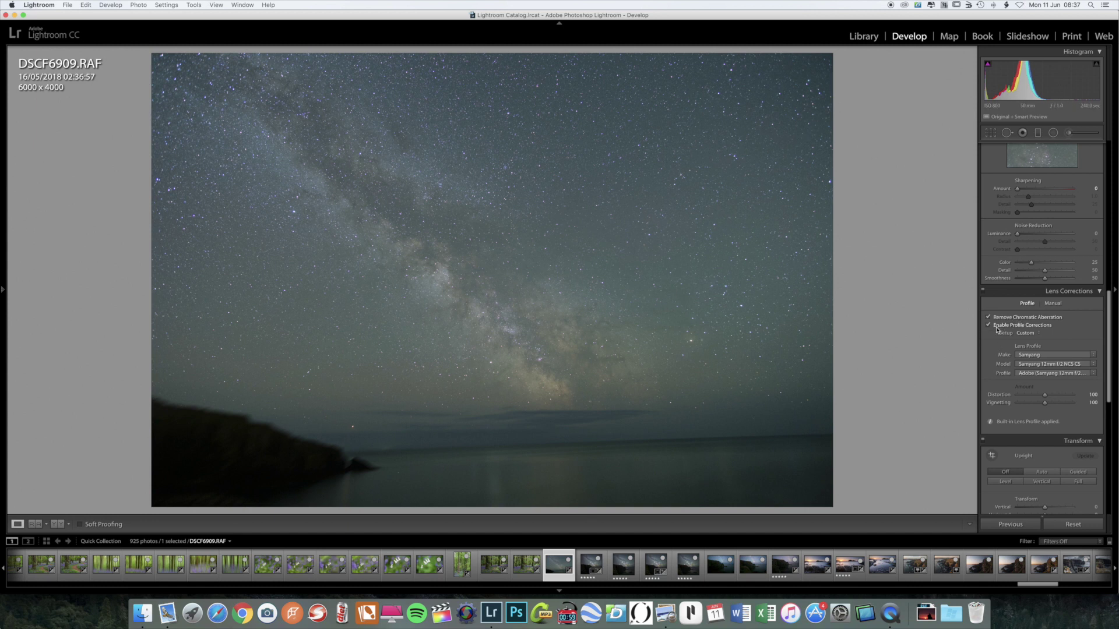
left_click(988, 325)
left_click(989, 326)
scroll(1049, 373, "down", 10)
scroll(1060, 382, "down", 3)
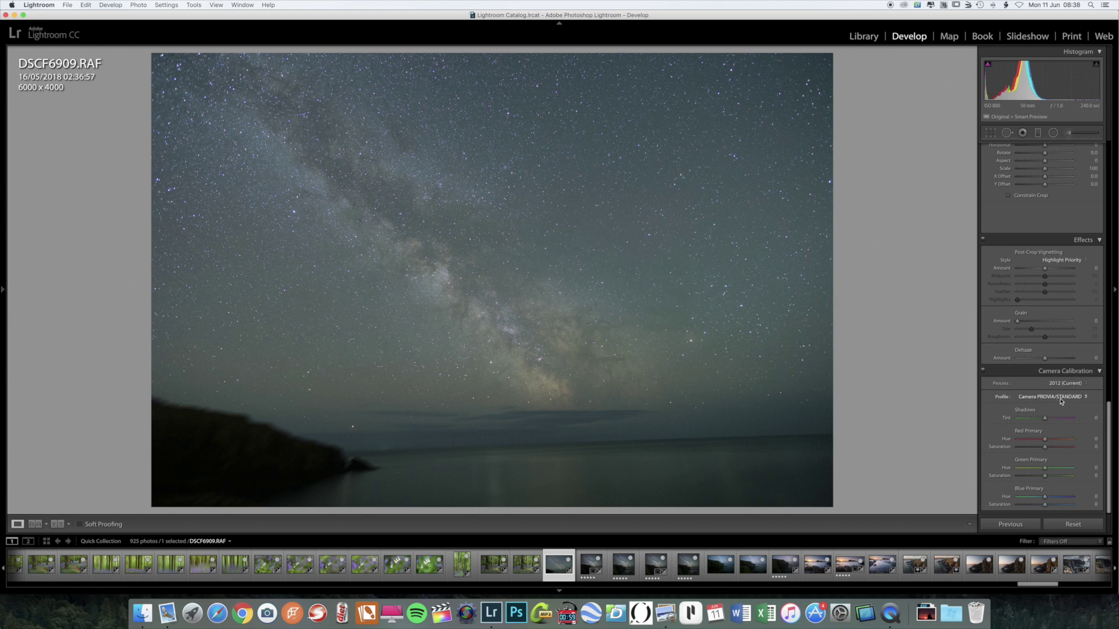
scroll(1062, 400, "up", 15)
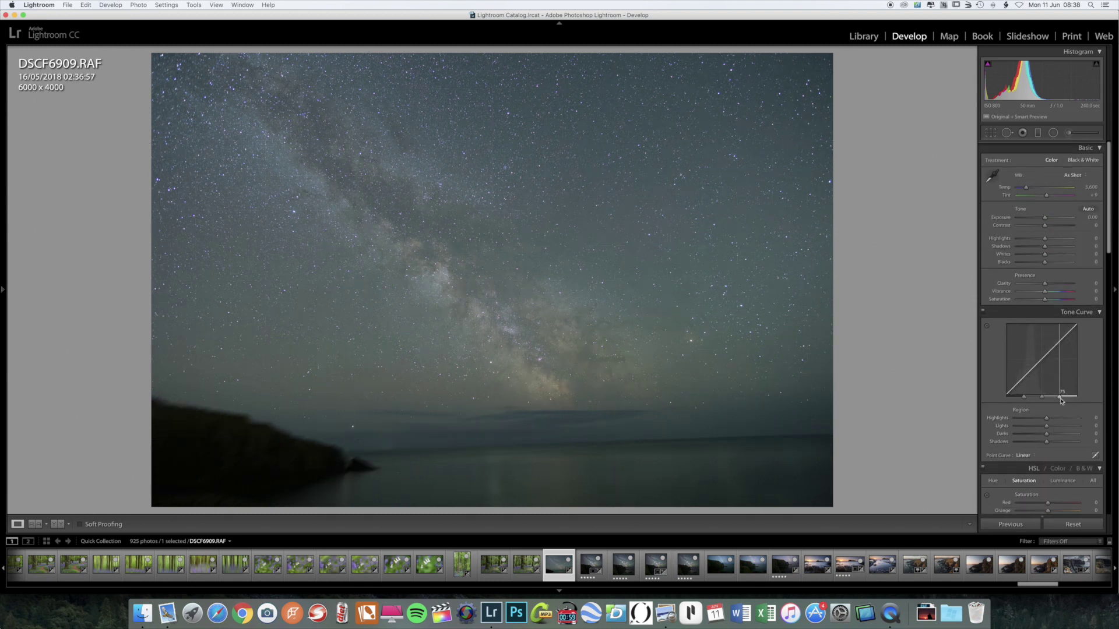
- Sample several neutral sky spots with the white balance eyedropper to remove the colour cast
left_click(992, 175)
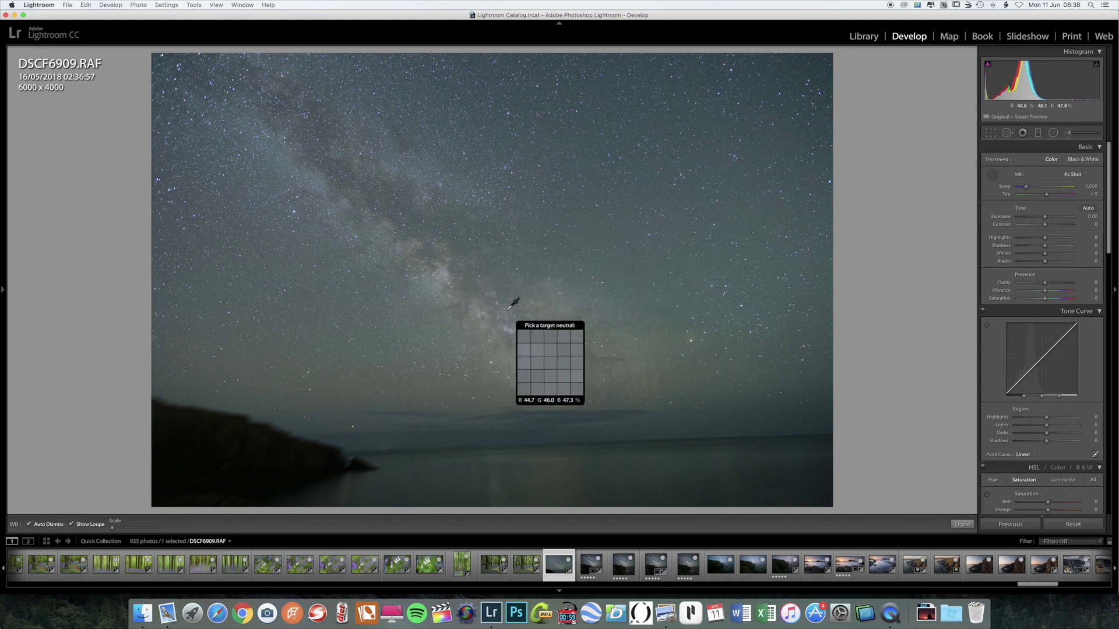
left_click(480, 309)
left_click(991, 175)
left_click(468, 313)
left_click(991, 175)
left_click(590, 353)
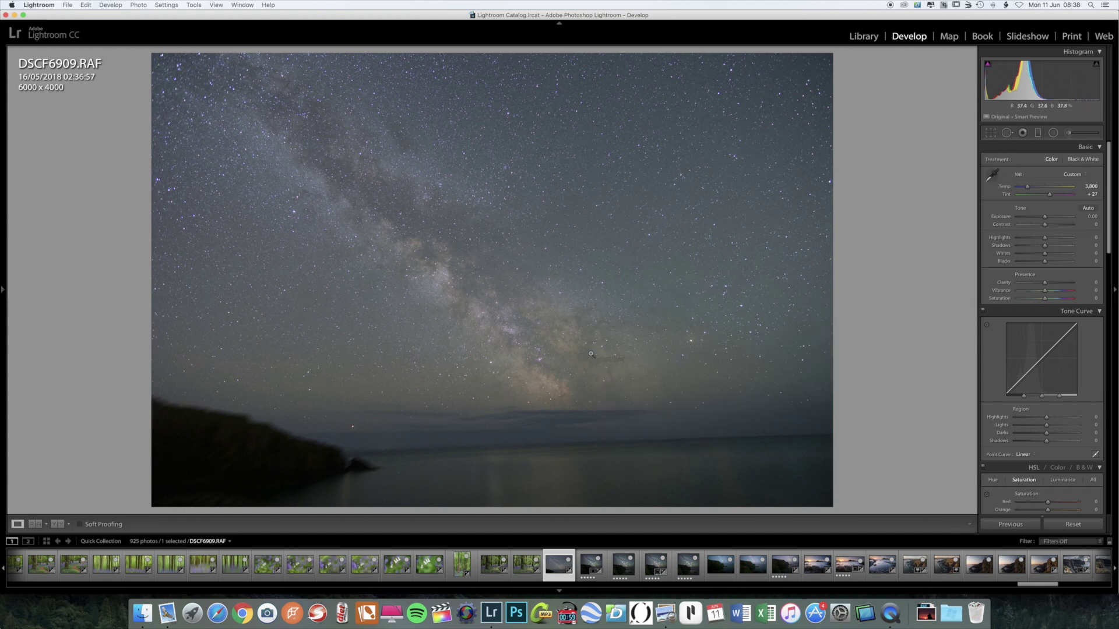
left_click(991, 174)
left_click(429, 254)
- Fine-tune the Temp slider to 3,825, keeping Tint at +20
left_click_drag(1029, 189, 1027, 188)
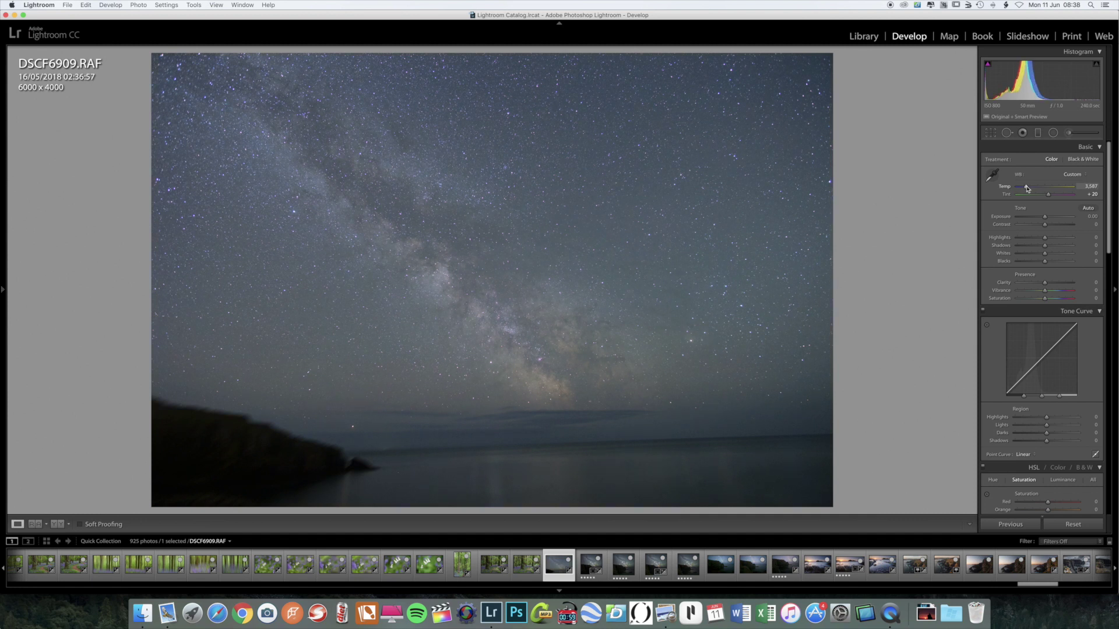
left_click_drag(1027, 188, 1026, 189)
left_click_drag(1025, 187, 1026, 188)
left_click_drag(1028, 189, 1029, 190)
- Auto-straighten the horizon (Angle 1.59) and commit the 5728 x 3819 crop
key("r")
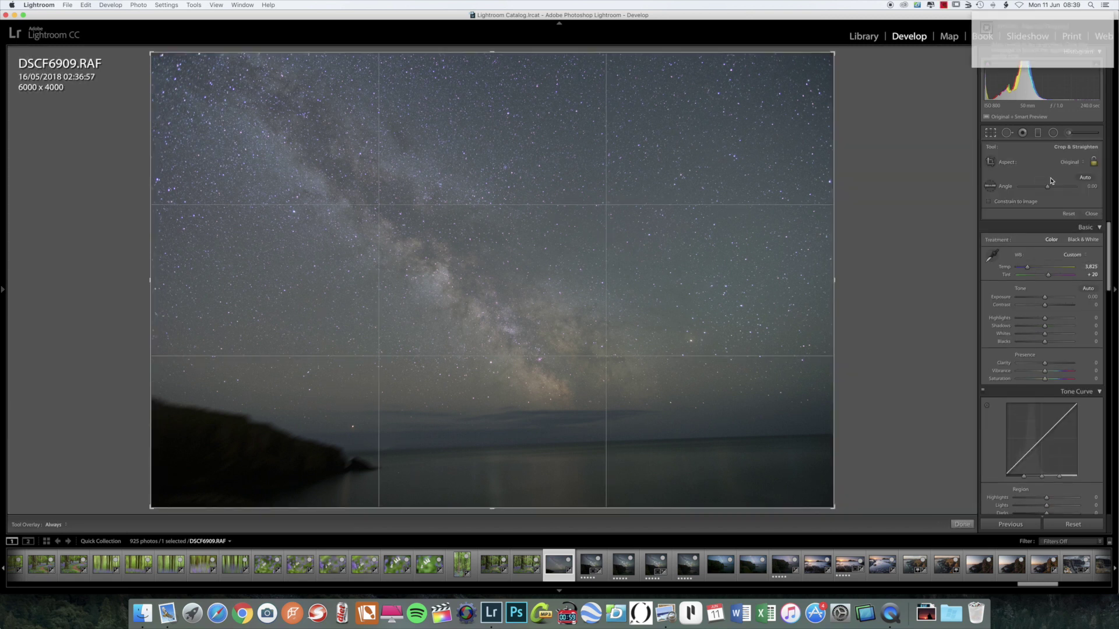
left_click(1085, 177)
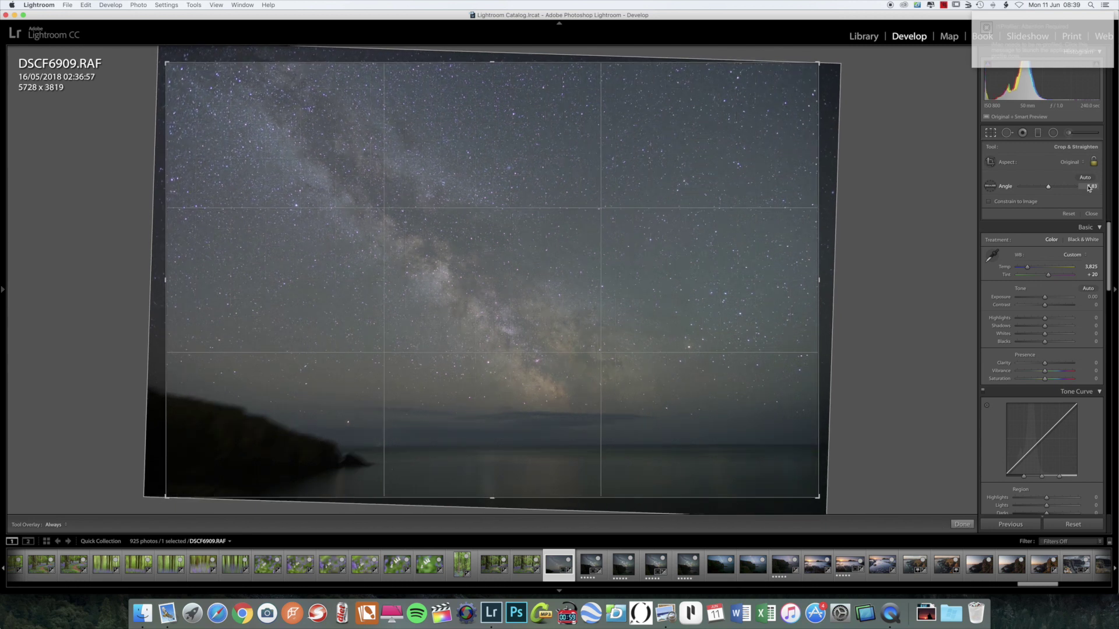
key("r")
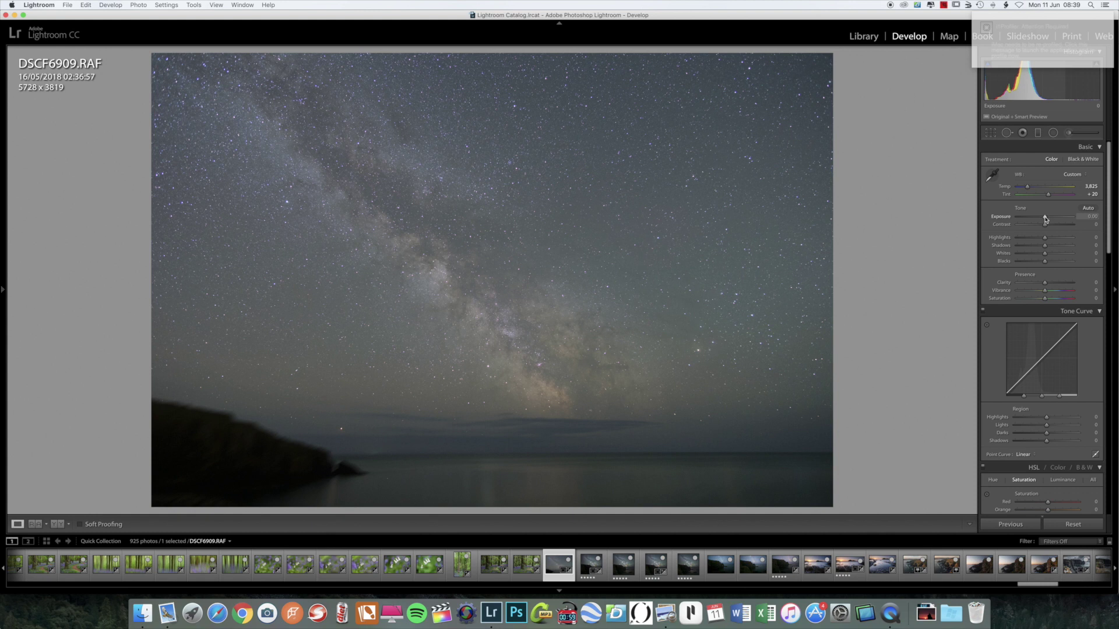
- Raise Exposure to +0.30 and Contrast to +24 in the Basic panel
left_click_drag(1045, 219, 1046, 218)
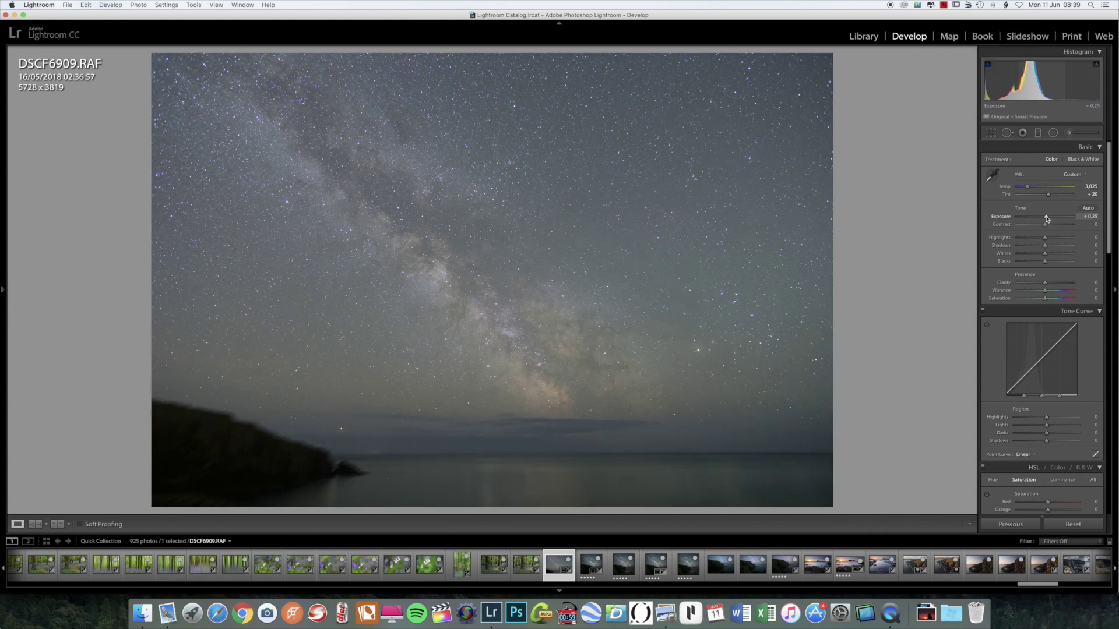
left_click_drag(1046, 218, 1047, 219)
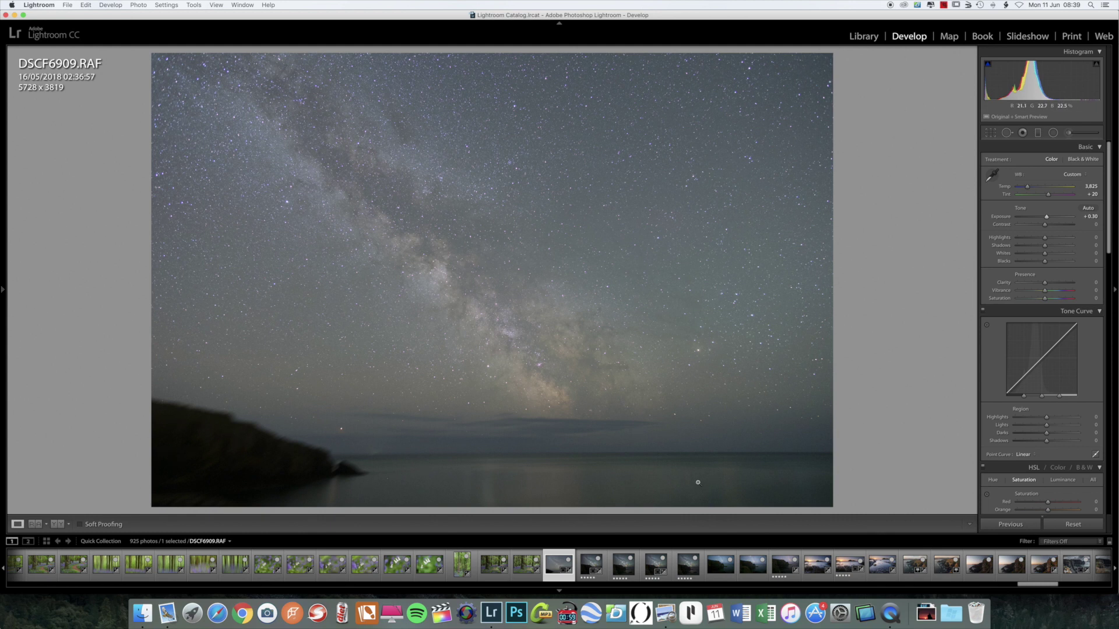
left_click_drag(1045, 225, 1053, 228)
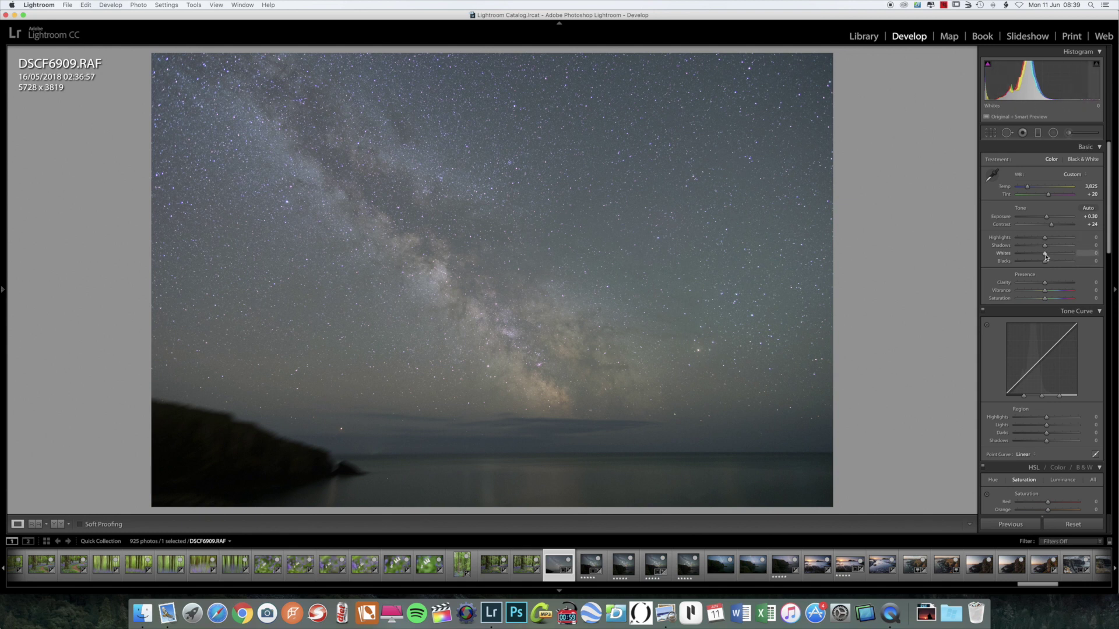
- Drag Whites to +12 and Blacks to -13 in the Basic panel
left_click_drag(1048, 255, 1043, 264)
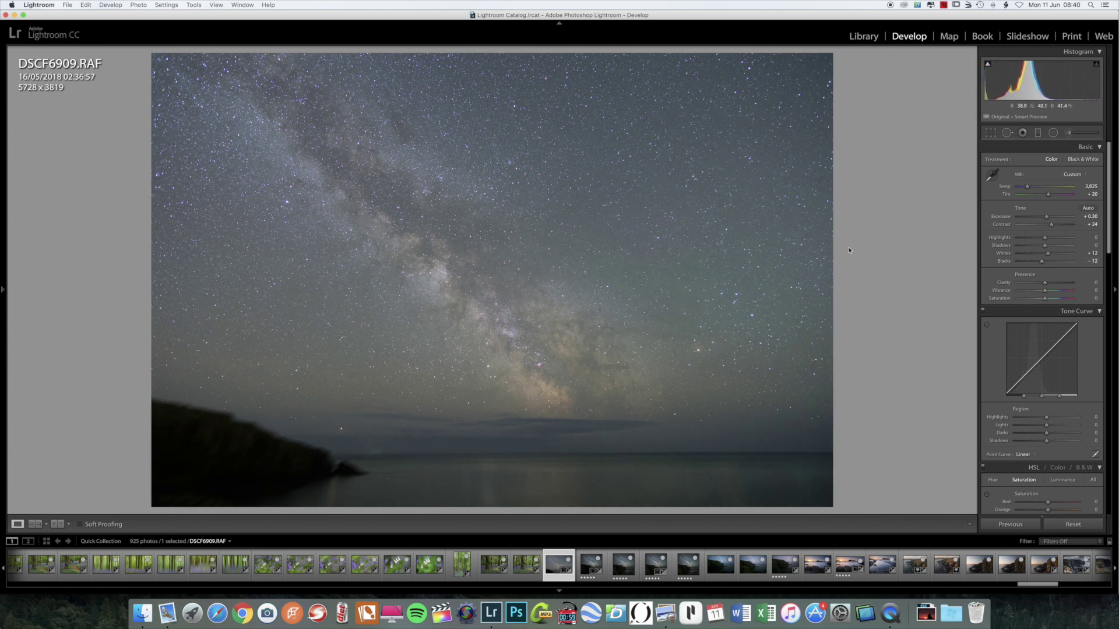
left_click_drag(1041, 264, 1041, 264)
- Draw a radial ellipse diagonally along the Milky Way, resize it, and zero its Exposure
left_click(1053, 134)
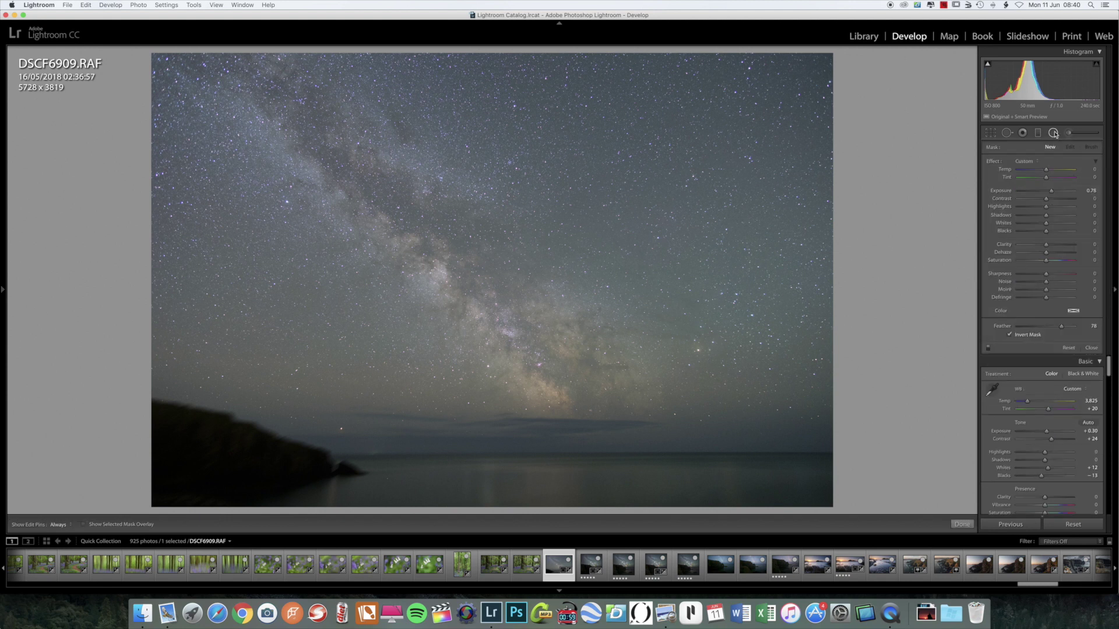
mouse_move(367, 184)
left_mouse_down()
mouse_move(542, 318)
mouse_move(635, 268)
mouse_move(603, 249)
mouse_move(587, 261)
left_mouse_up()
left_click_drag(590, 188, 542, 334)
left_click_drag(435, 249, 547, 333)
left_click_drag(531, 216, 537, 210)
left_click_drag(313, 130, 292, 110)
mouse_move(519, 326)
left_mouse_down()
mouse_move(496, 311)
mouse_move(506, 317)
left_mouse_up()
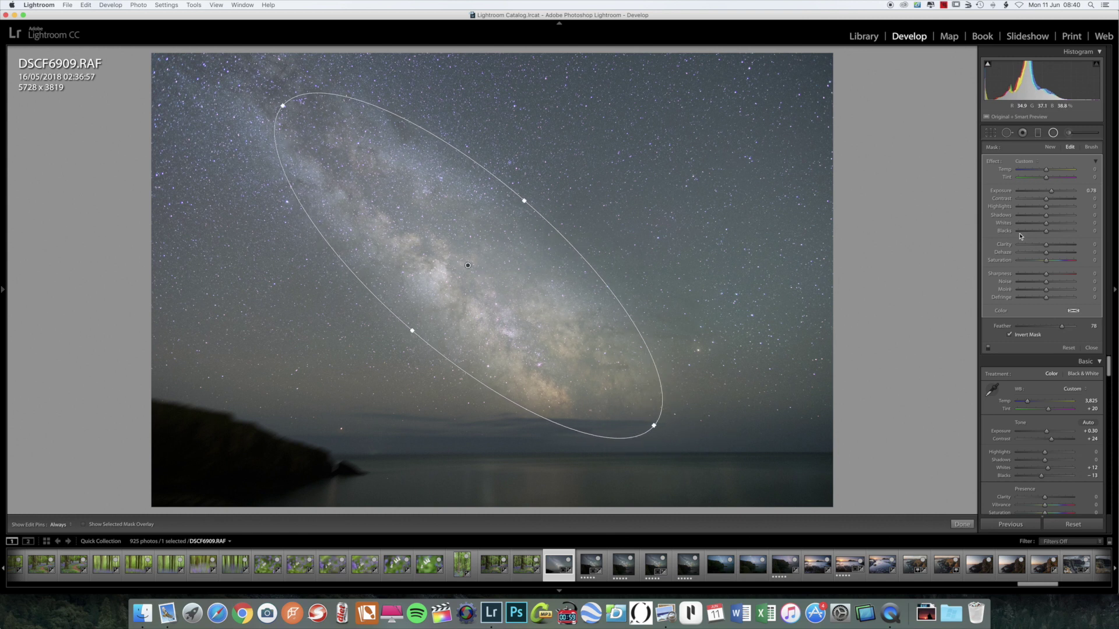
double_click(1007, 193)
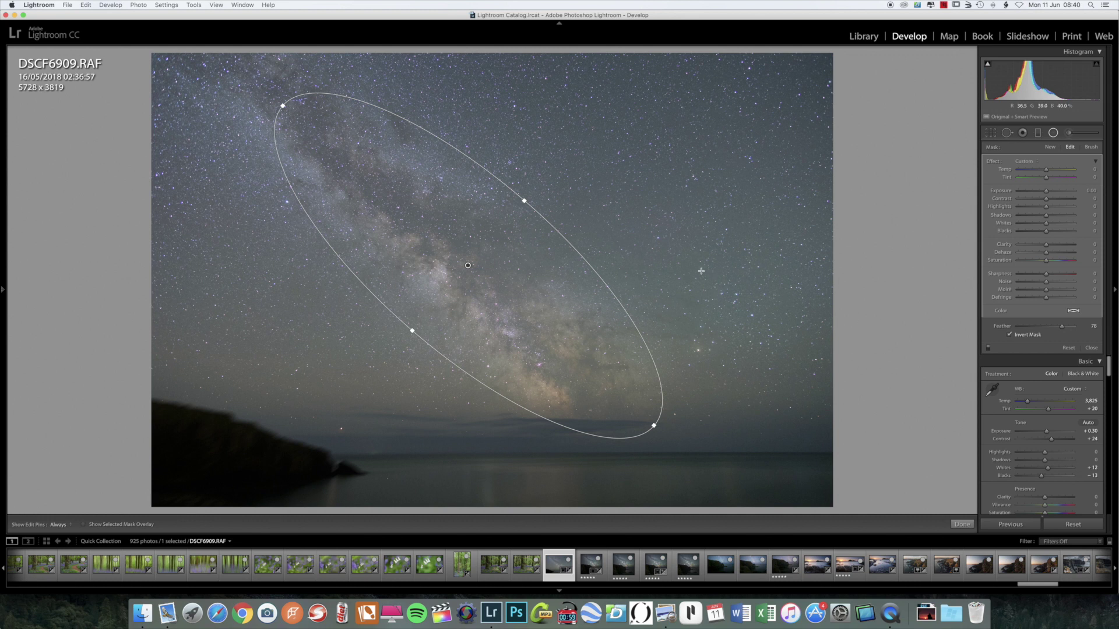
- Set the radial filter to Feather 81, Contrast 25, Clarity 44 and Dehaze 9
left_click_drag(1062, 331, 1065, 329)
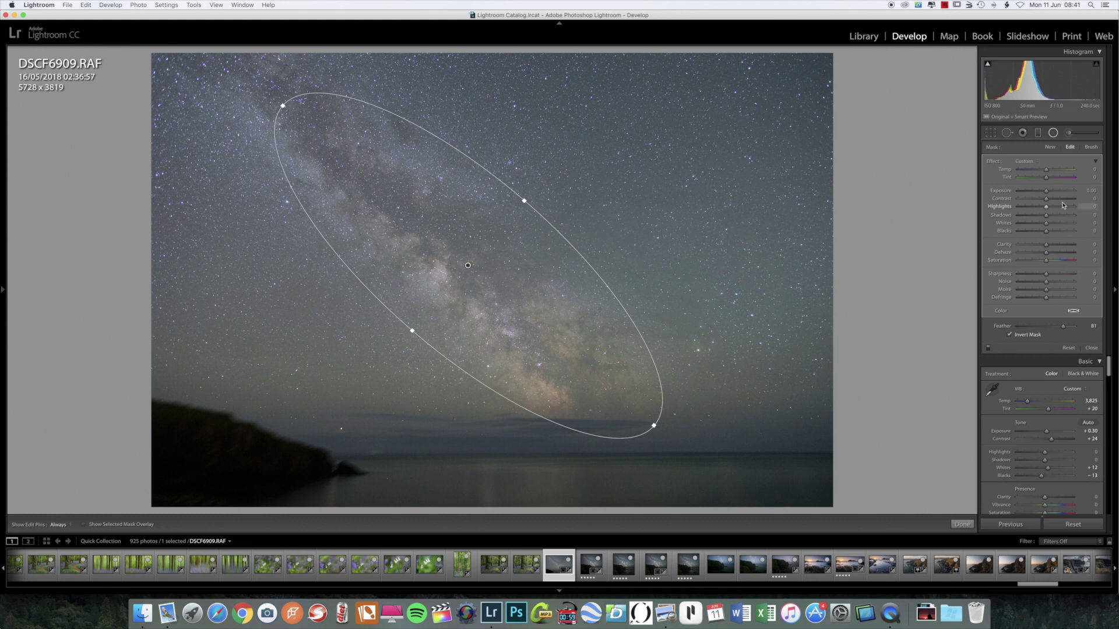
left_click_drag(1047, 201, 1042, 235)
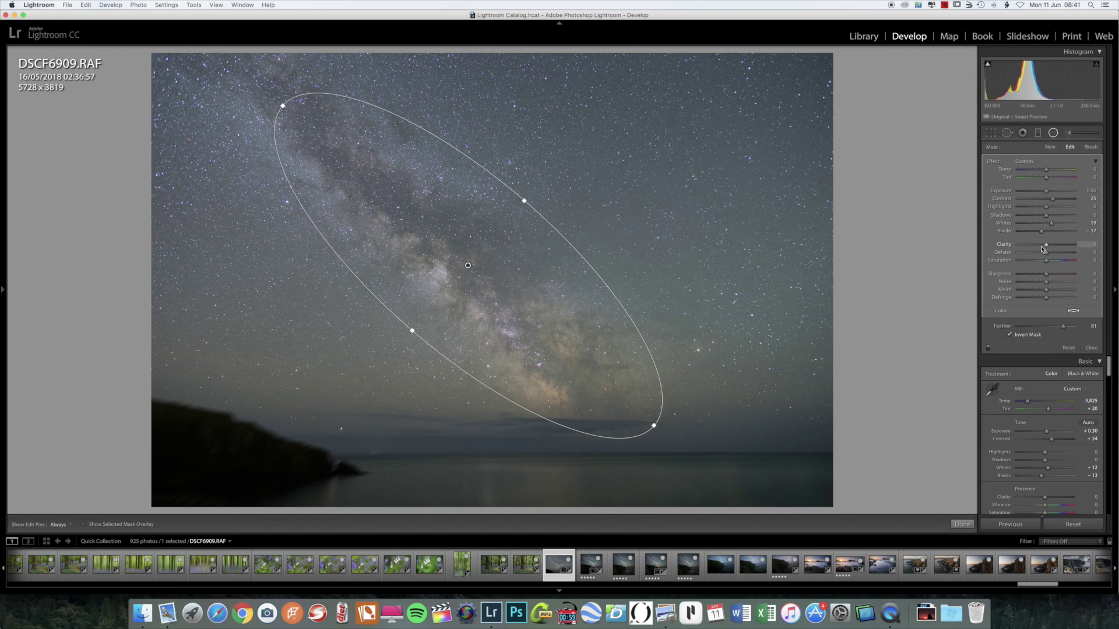
mouse_move(1047, 245)
left_mouse_down()
mouse_move(1073, 250)
mouse_move(1058, 250)
left_mouse_up()
mouse_move(1046, 254)
left_mouse_down()
mouse_move(1072, 255)
mouse_move(1004, 257)
mouse_move(1048, 260)
left_mouse_up()
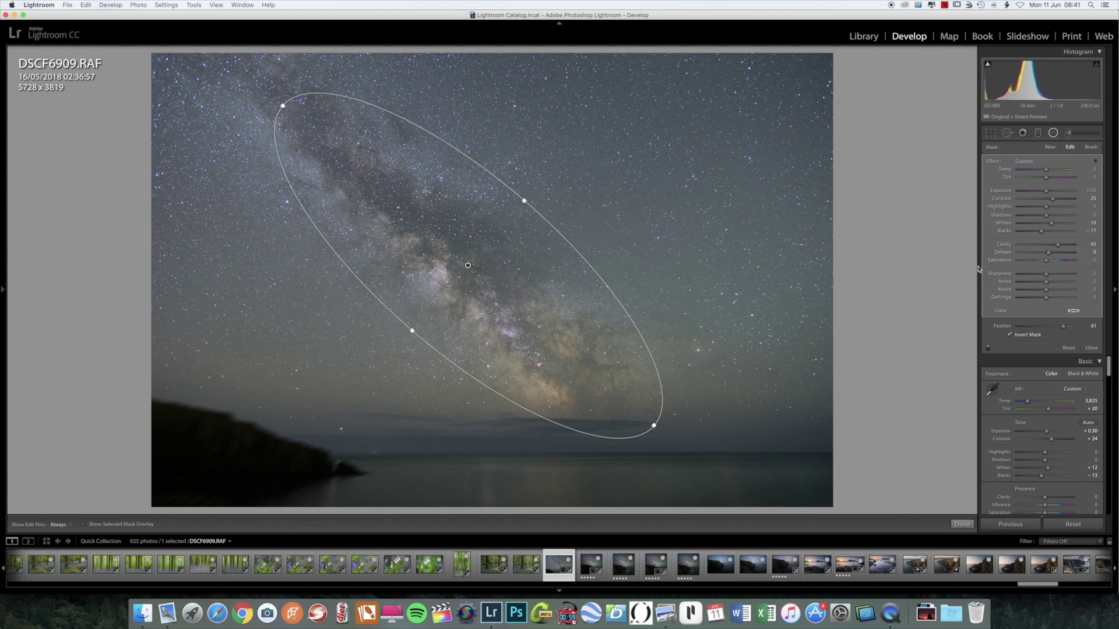
- Compare the radial filter on and off, finish it, and pick the Adjustment Brush
left_click(988, 348)
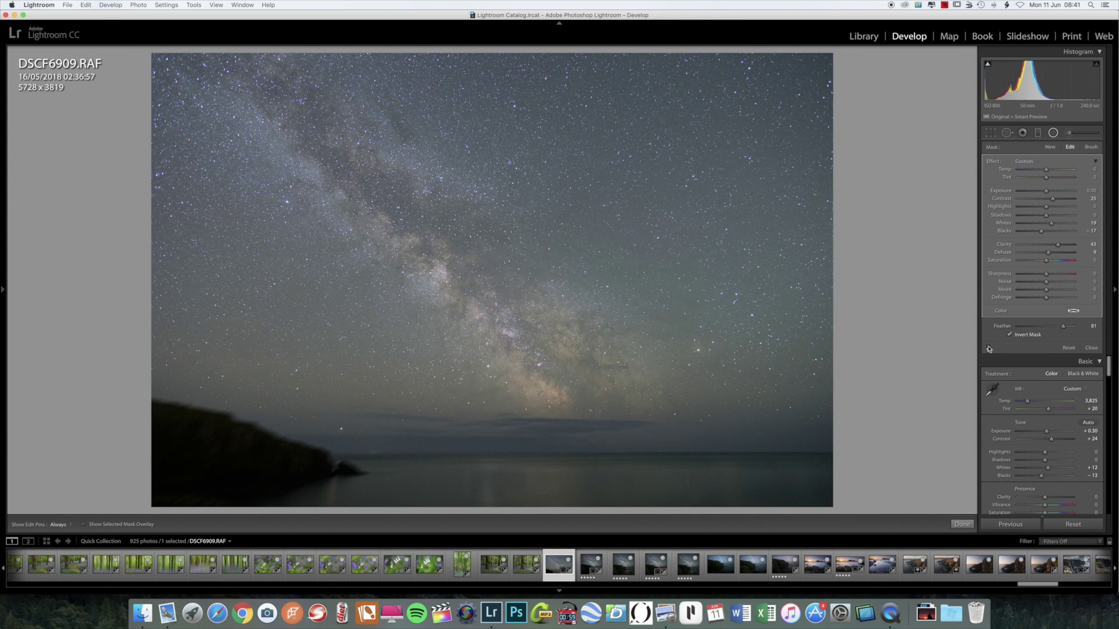
left_click(988, 348)
left_click(988, 348)
left_click(988, 347)
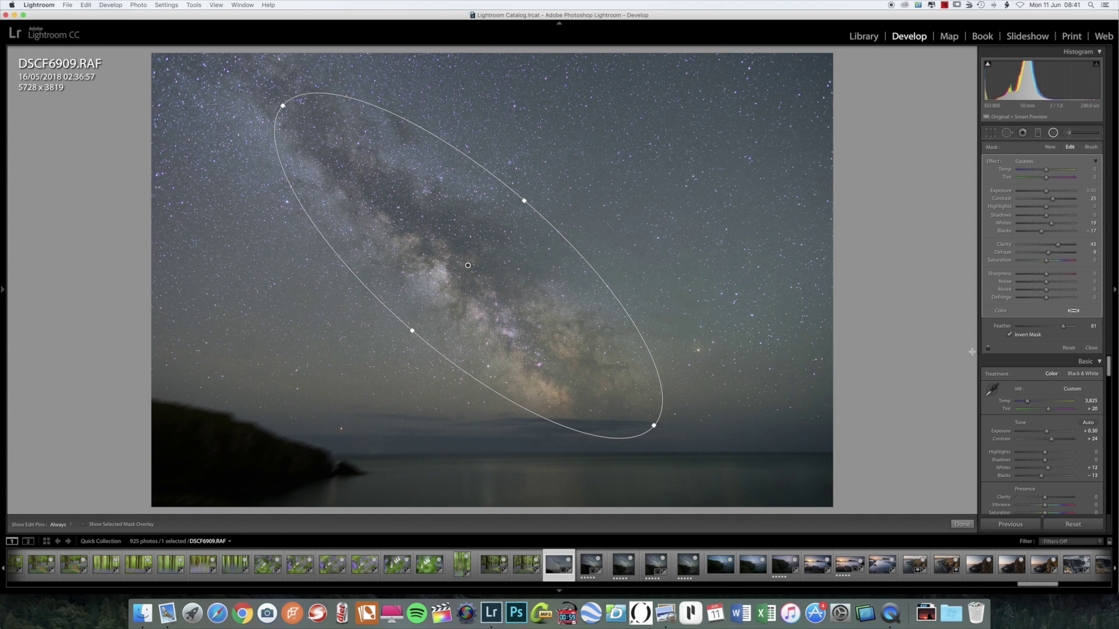
left_click(963, 525)
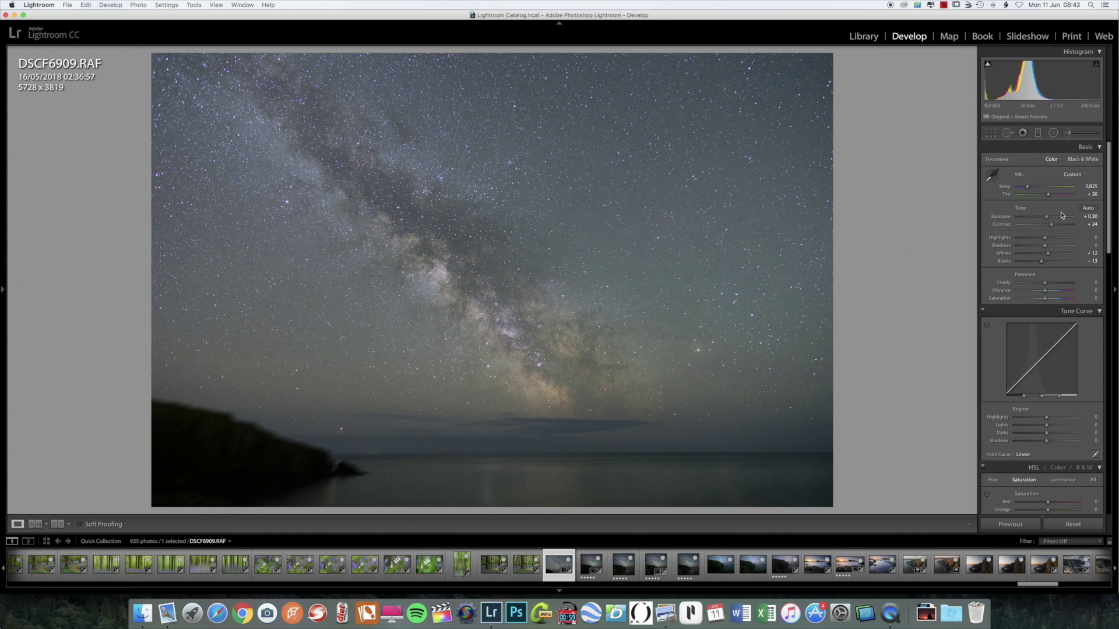
left_click(1069, 136)
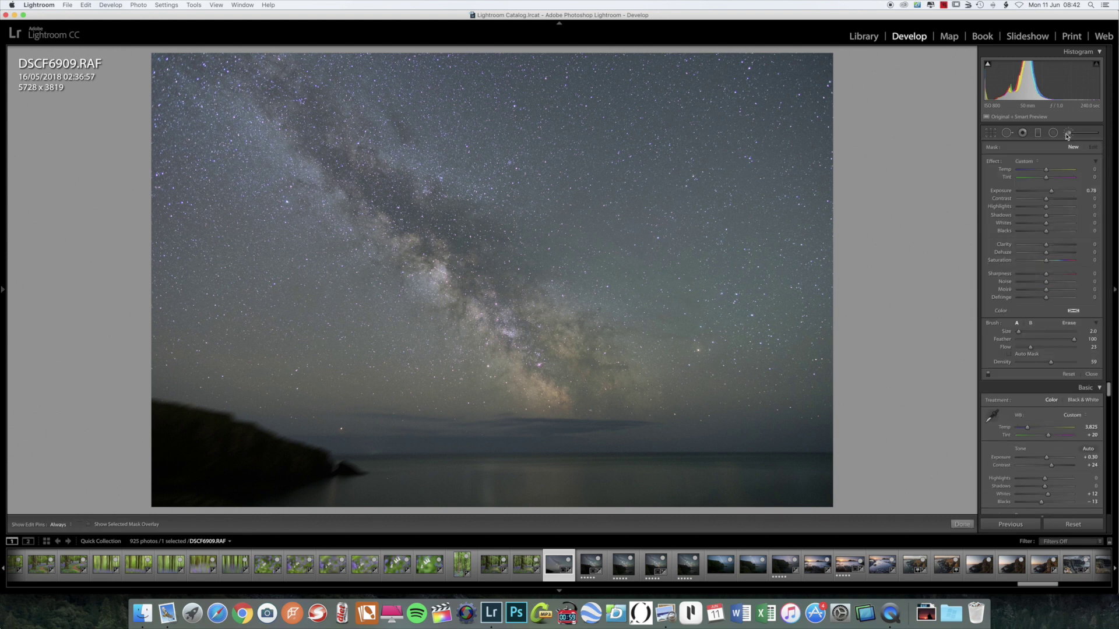
- Zero the brush Exposure, add Dehaze, and paint over the Milky Way with a resized brush
double_click(1008, 191)
left_click_drag(1046, 255, 1054, 255)
key("h")
key("bracketleft")
left_click_drag(579, 326, 588, 310)
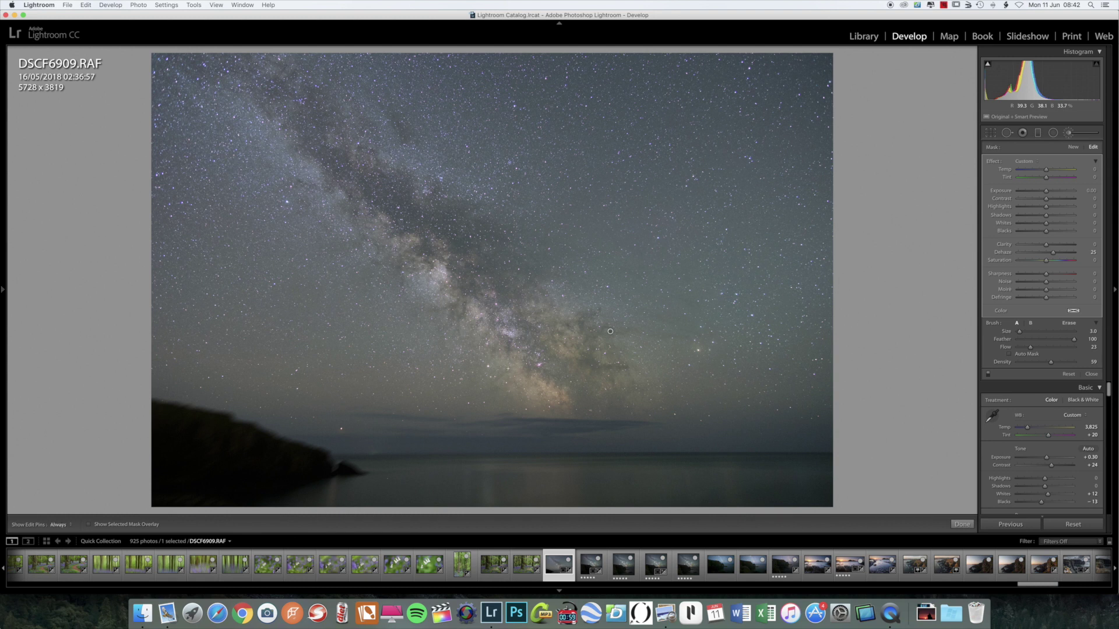
key("bracketright")
key("h")
- Retune the brush mask to Dehaze 52 and Blacks -8
double_click(1053, 255)
mouse_move(1053, 255)
left_mouse_down()
mouse_move(1067, 255)
mouse_move(1053, 256)
left_mouse_up()
left_click_drag(1052, 254, 1061, 257)
mouse_move(1046, 234)
left_mouse_down()
mouse_move(1061, 235)
mouse_move(1025, 234)
mouse_move(1070, 236)
mouse_move(1050, 236)
left_mouse_up()
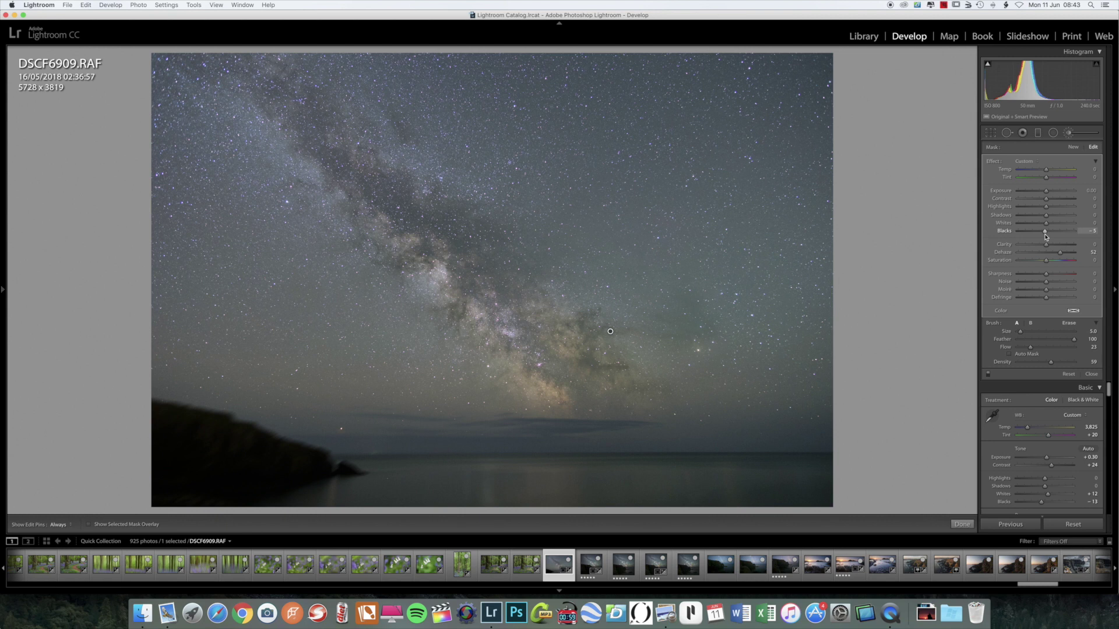
- Paint a new Milky Way brush stroke with Whites 36 and Clarity 26
left_click(1076, 150)
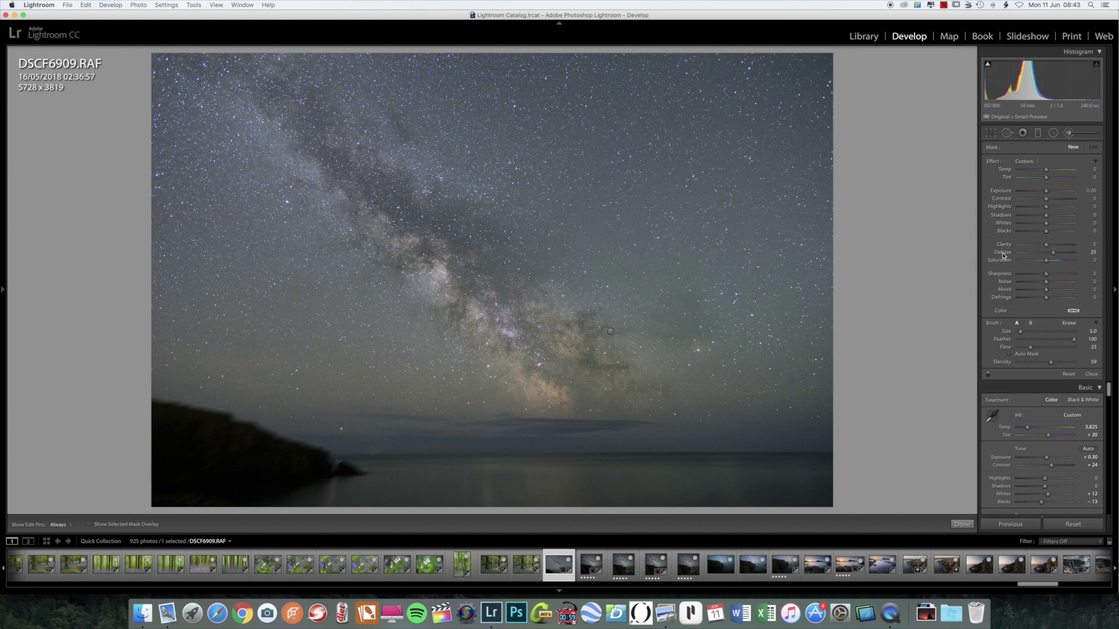
left_click_drag(1047, 225, 1057, 226)
left_click(552, 396)
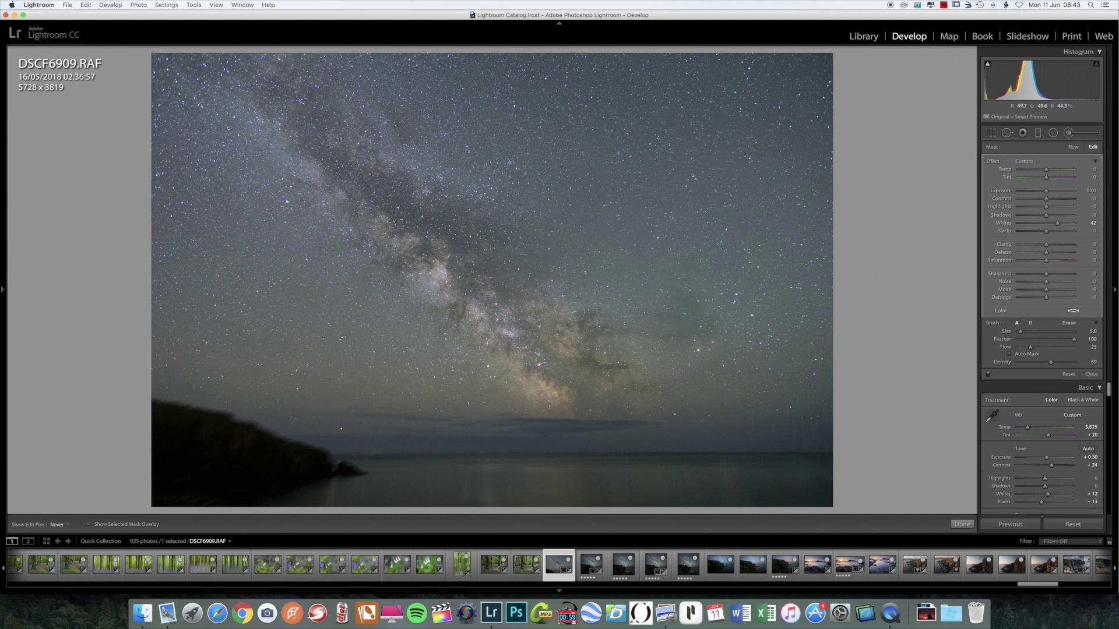
key("h")
key("h")
key("h")
key("h")
key("h")
key("h")
left_click_drag(1074, 227, 1060, 227)
mouse_move(1048, 247)
left_mouse_down()
mouse_move(1063, 247)
mouse_move(1038, 248)
mouse_move(1055, 250)
left_mouse_up()
- Close the Adjustment Brush and undo the accidental rating change
left_click(962, 524)
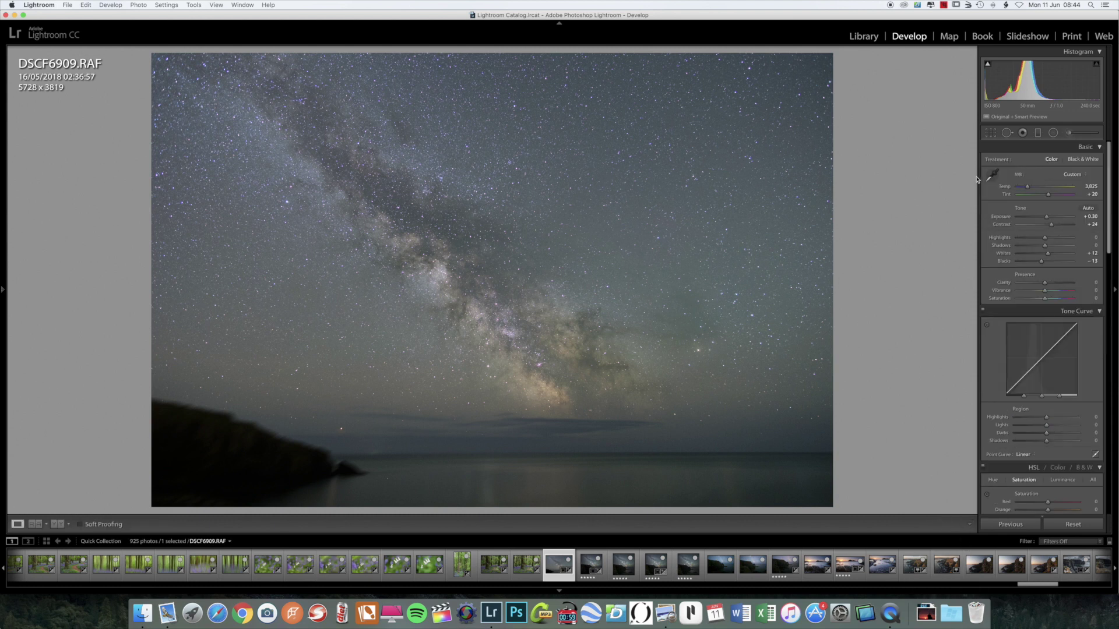
key("bracketright")
key("bracketleft")
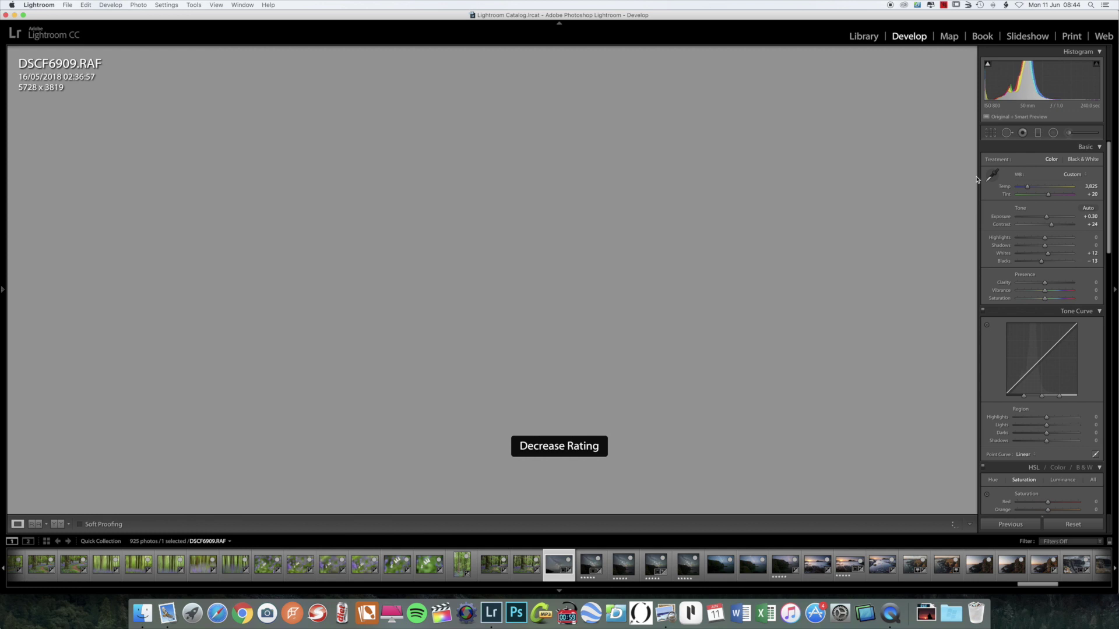
- Toggle between the unedited Before view and the edited photo
key("backslash")
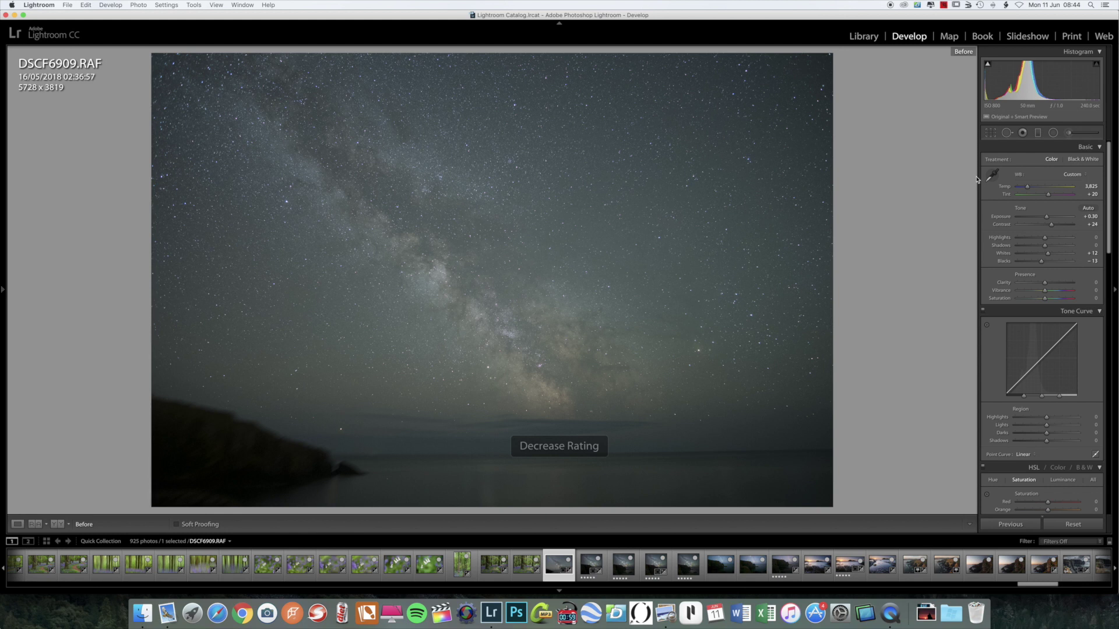
key("backslash")
key("backslash")
key("backslash")
key("backslash")
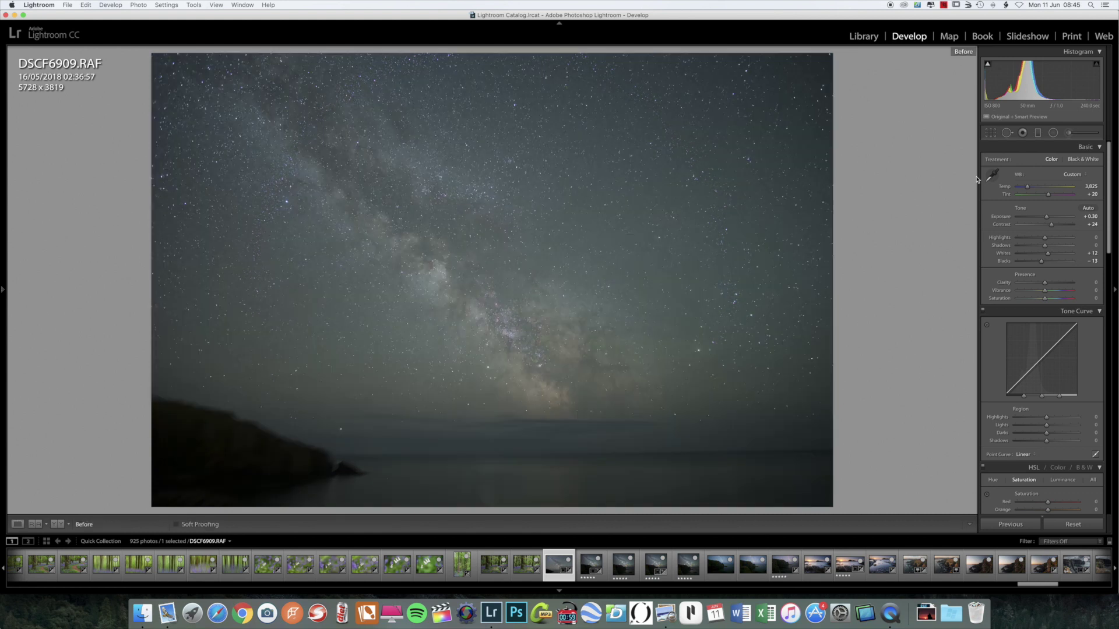
key("backslash")
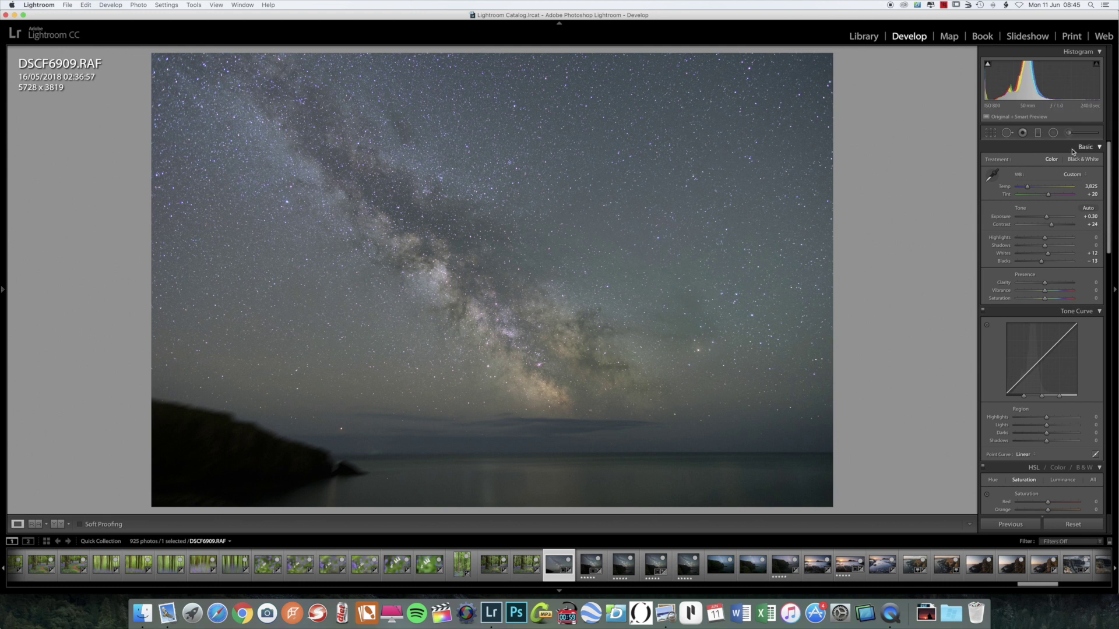
- Draw a radial filter ellipse along the Milky Way band with Saturation 13
left_click(1053, 132)
left_click_drag(428, 237, 586, 367)
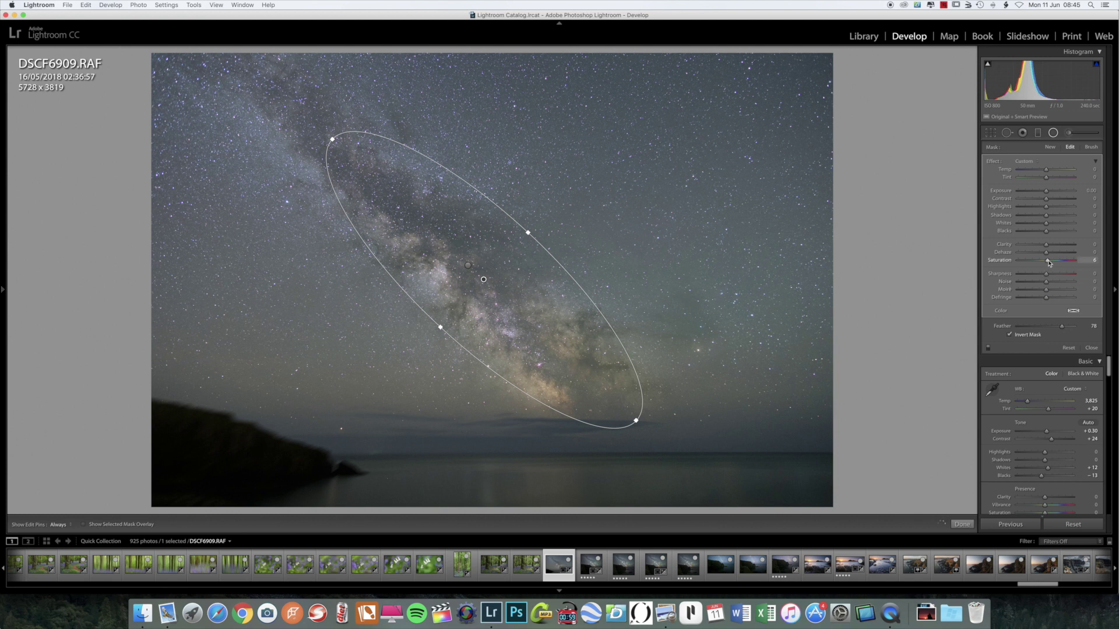
mouse_move(1047, 263)
left_mouse_down()
mouse_move(1075, 267)
mouse_move(1066, 267)
left_mouse_up()
mouse_move(1066, 266)
left_mouse_down()
mouse_move(1049, 267)
mouse_move(1073, 266)
mouse_move(1059, 267)
left_mouse_up()
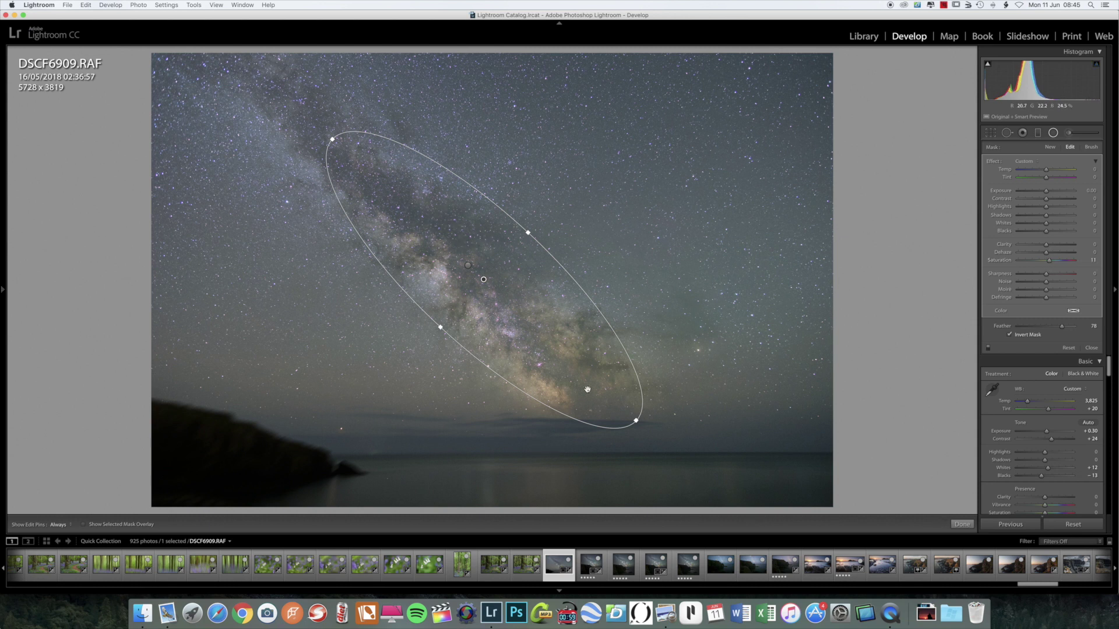
- Shift, widen and rotate the ellipse to fit the band, fine-tuning its saturation
left_click_drag(594, 383, 608, 391)
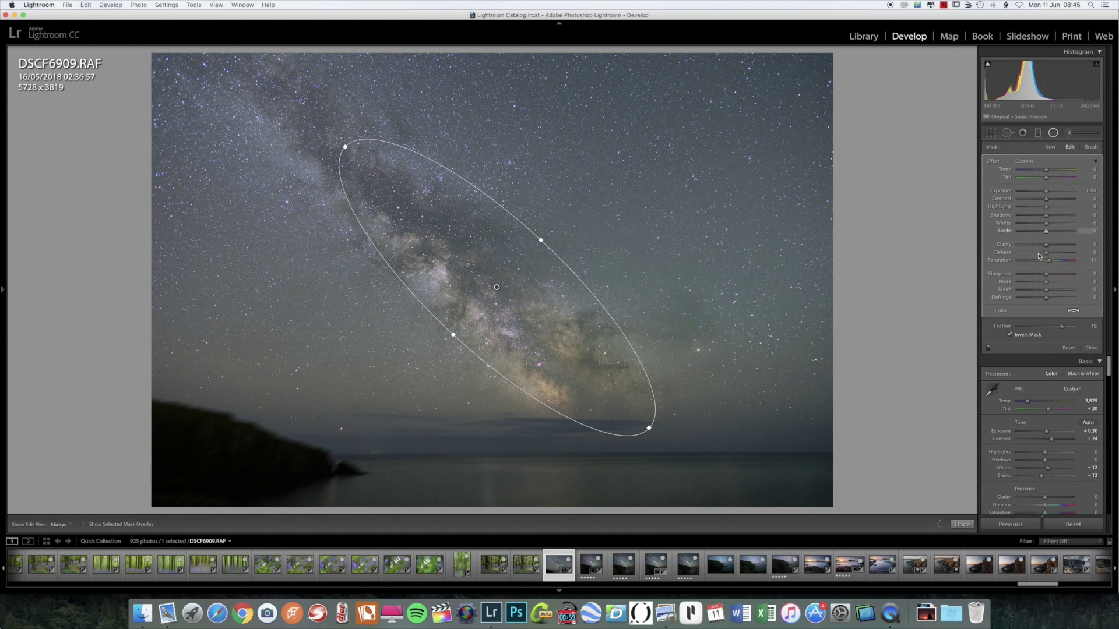
left_click_drag(1050, 264, 1054, 263)
left_click_drag(1051, 263, 1049, 263)
left_click_drag(541, 241, 543, 237)
left_click_drag(449, 337, 446, 341)
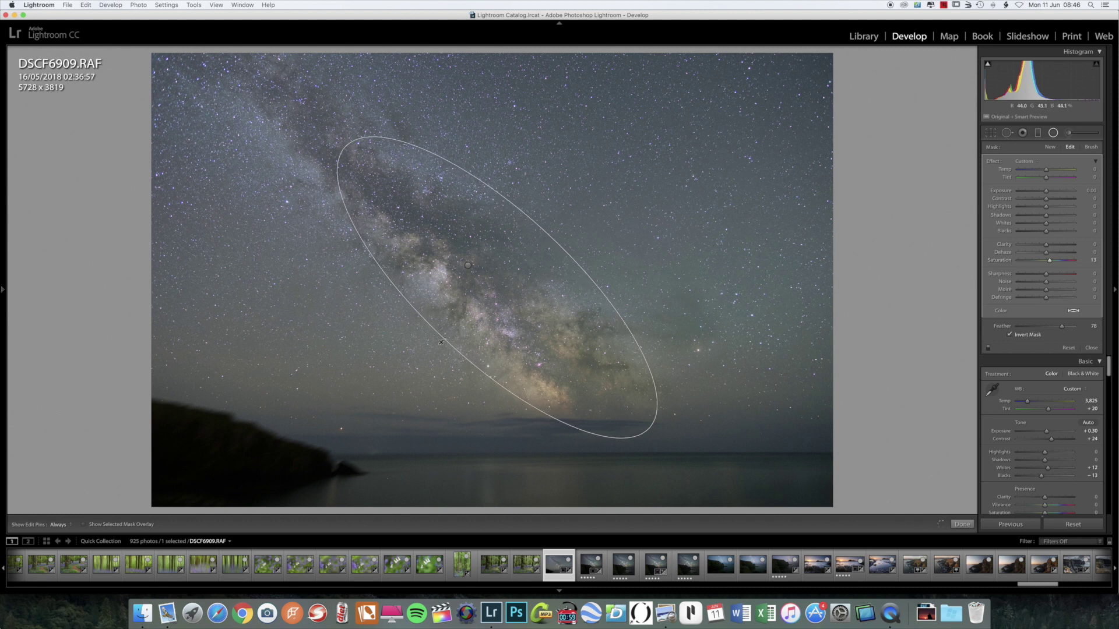
left_click_drag(514, 316, 499, 312)
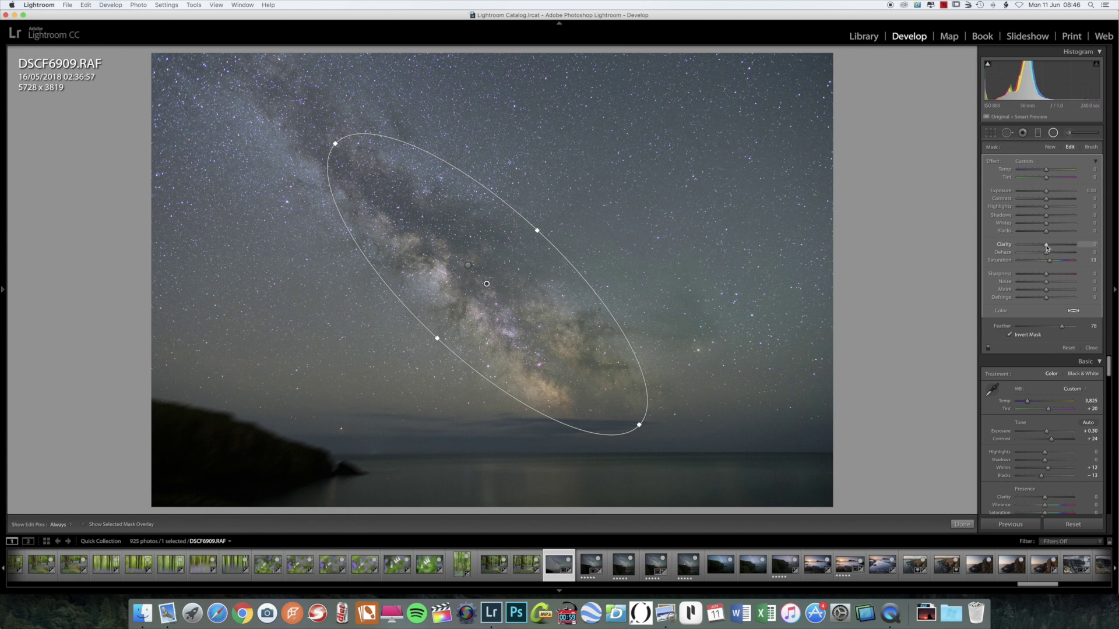
- Add Clarity 47 to the radial filter, finish it, and compare with Before
mouse_move(1046, 248)
left_mouse_down()
mouse_move(1066, 248)
mouse_move(1050, 250)
mouse_move(1052, 227)
left_mouse_up()
left_click(965, 526)
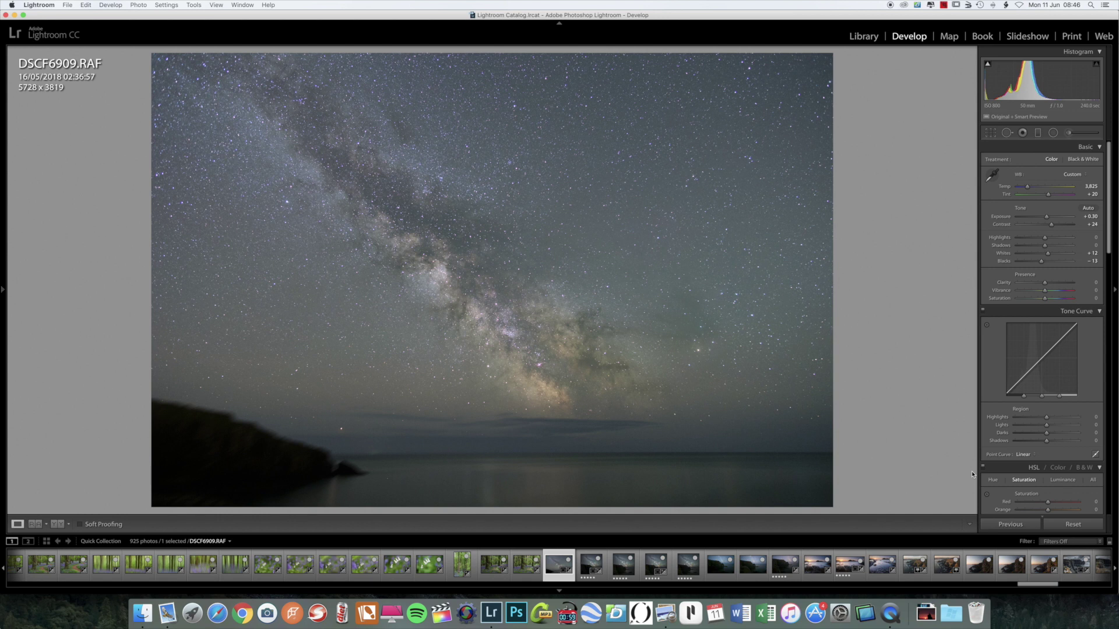
key("backslash")
key("backslash")
key("backslash")
key("backslash")
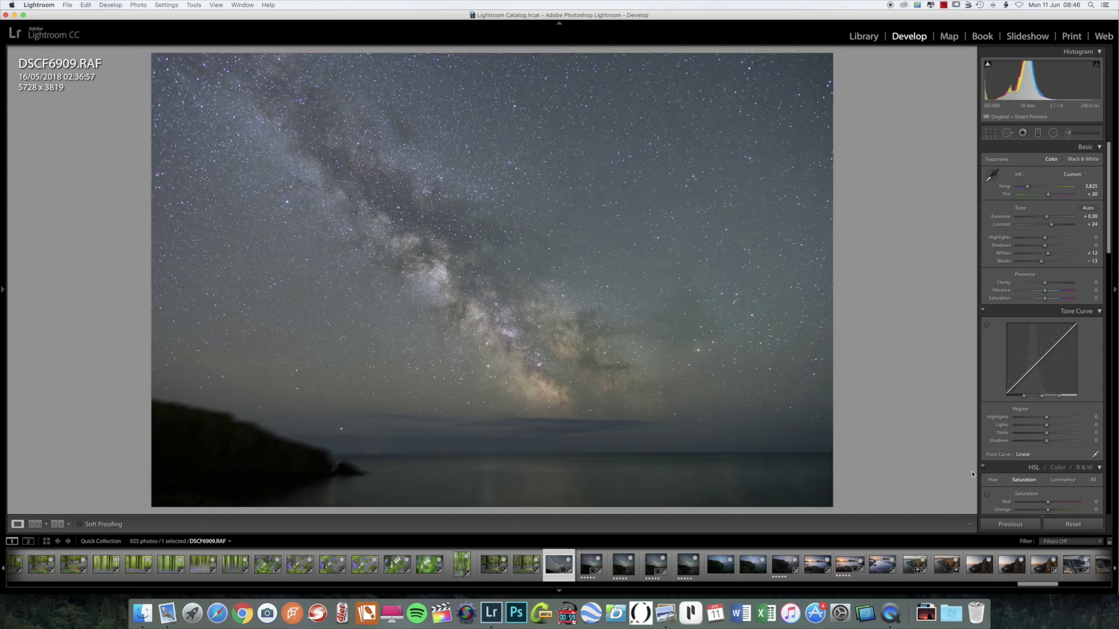